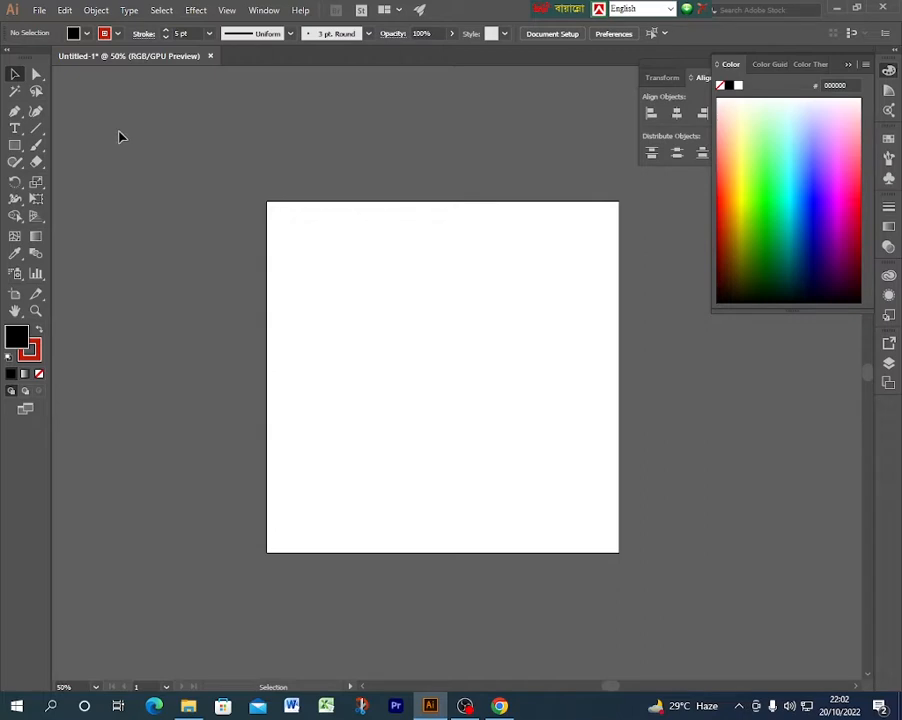
Draw a wide black rectangle with a red 5 pt stroke in the upper part of the artboard and deselect it
{"action": "left_click", "coordinate": [15, 145]}
{"action": "left_click_drag", "start_coordinate": [328, 266], "coordinate": [469, 337]}
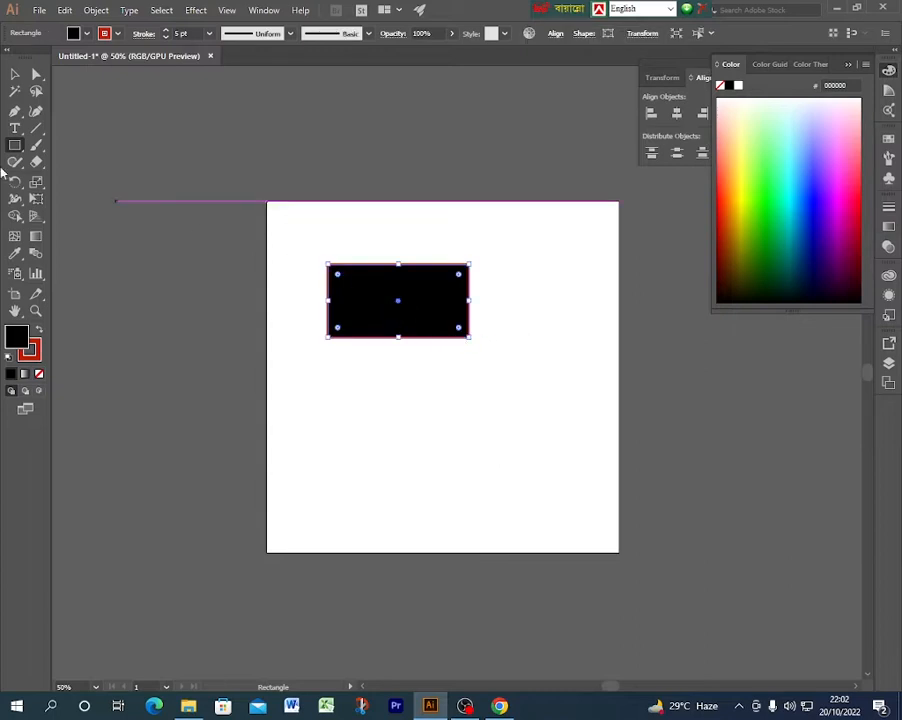
{"action": "left_click", "coordinate": [15, 74]}
{"action": "left_click", "coordinate": [389, 368]}
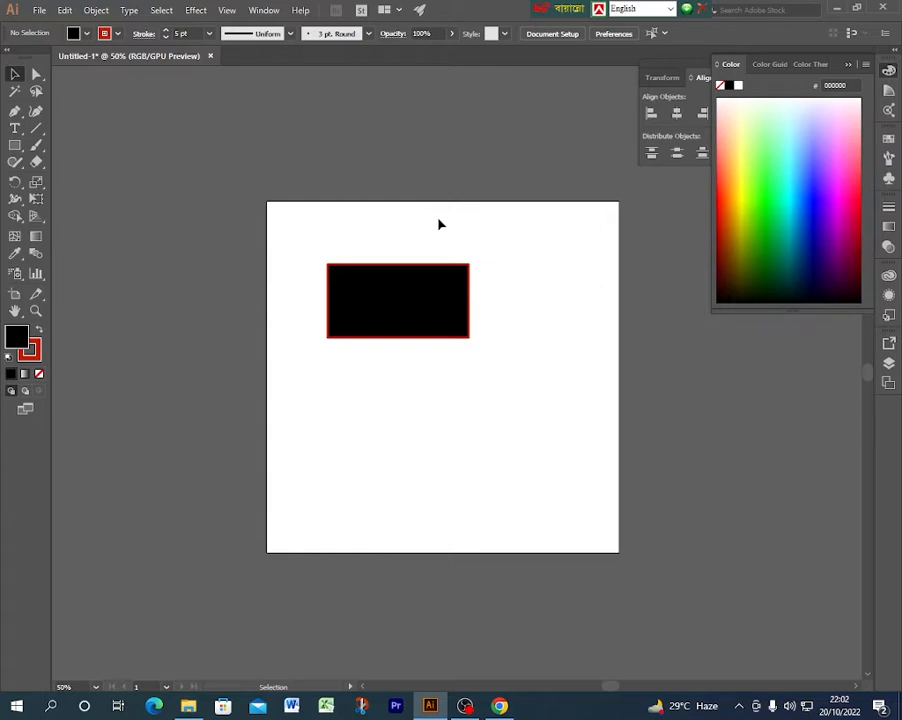
Set the rectangle's fill to blue 1b55ff and its stroke to green 06ff13
{"action": "left_click", "coordinate": [365, 318]}
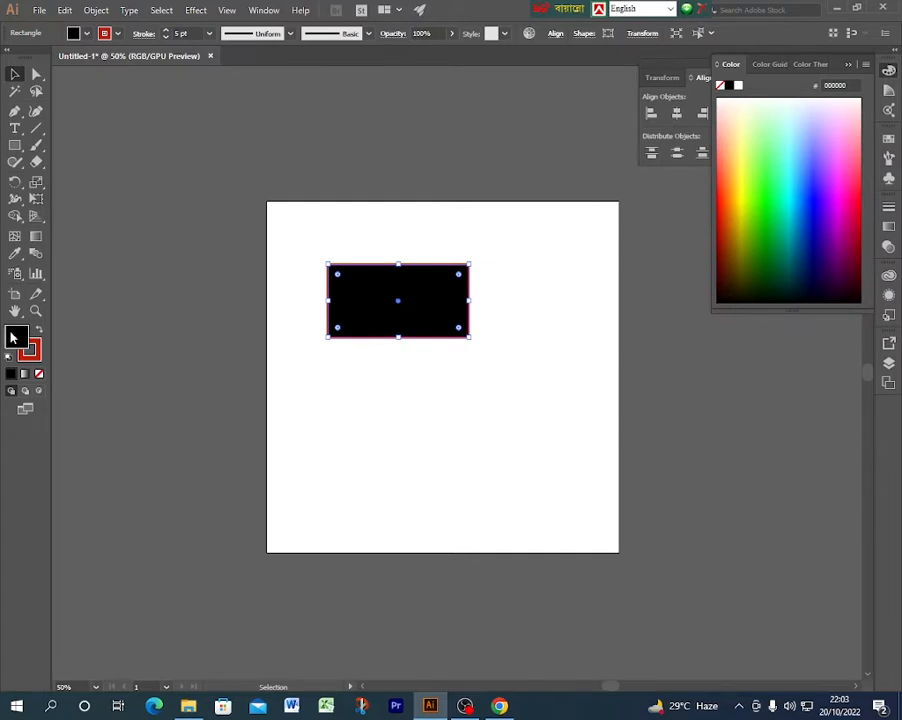
{"action": "left_click", "coordinate": [806, 183]}
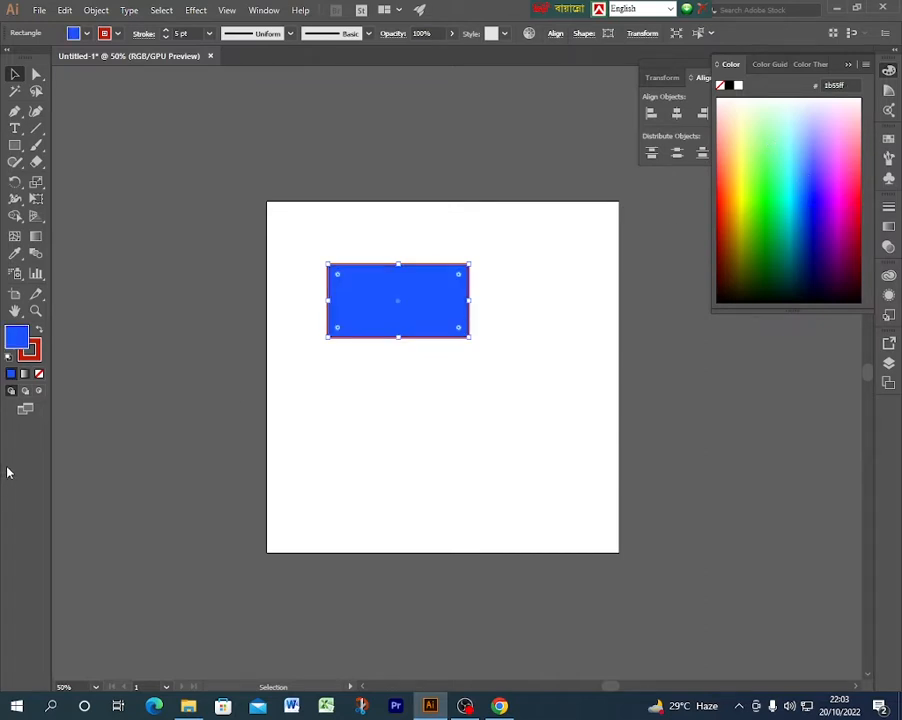
{"action": "left_click", "coordinate": [23, 357]}
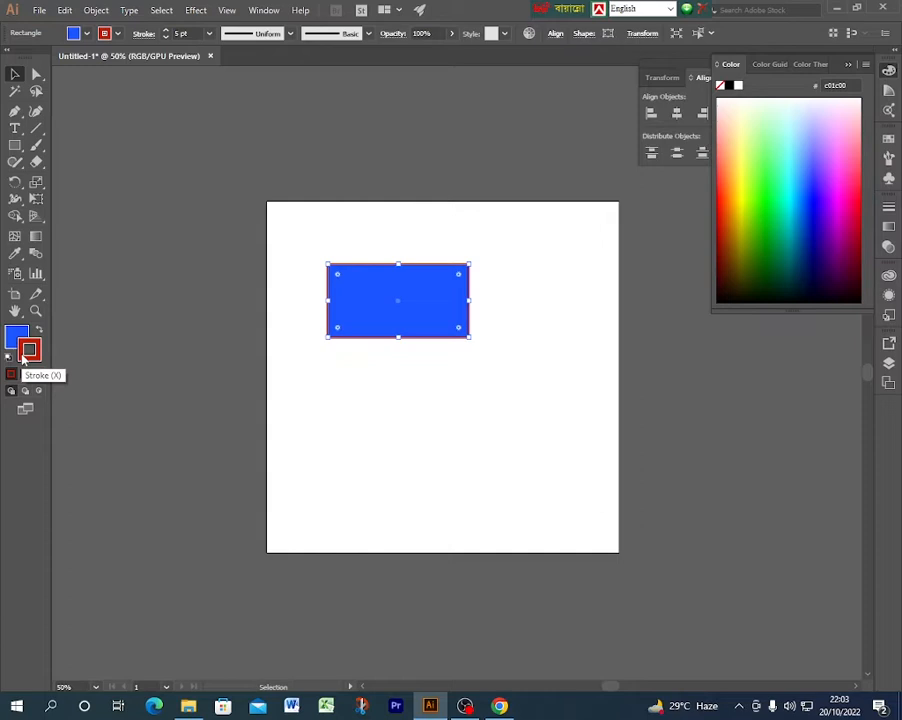
{"action": "left_click", "coordinate": [767, 187]}
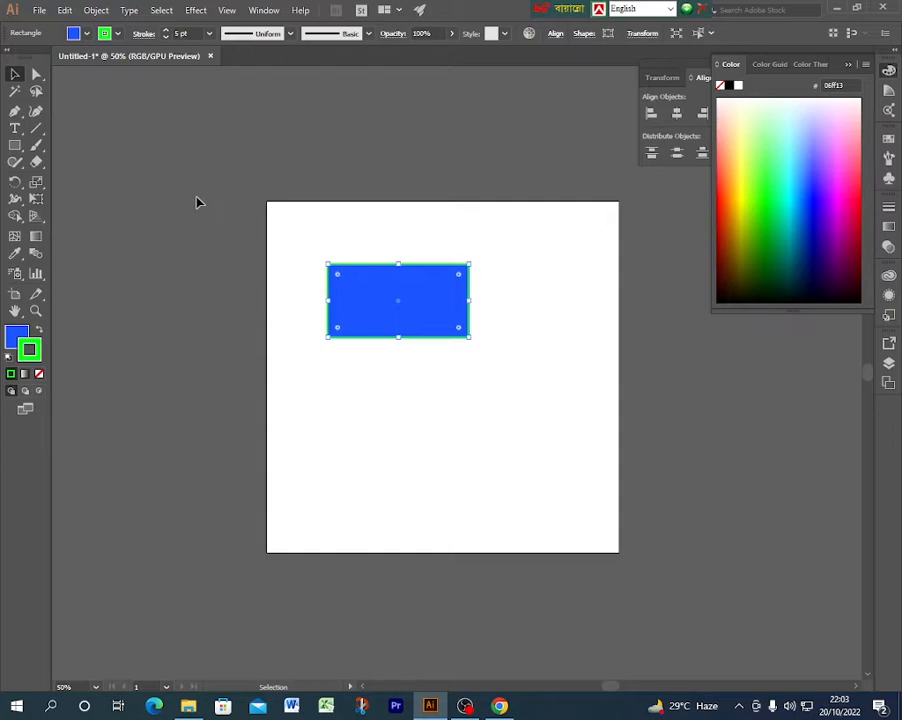
Sample the grey area outside the artboard with the Eyedropper so that only the rectangle's stroke becomes 606060
{"action": "left_click", "coordinate": [15, 254]}
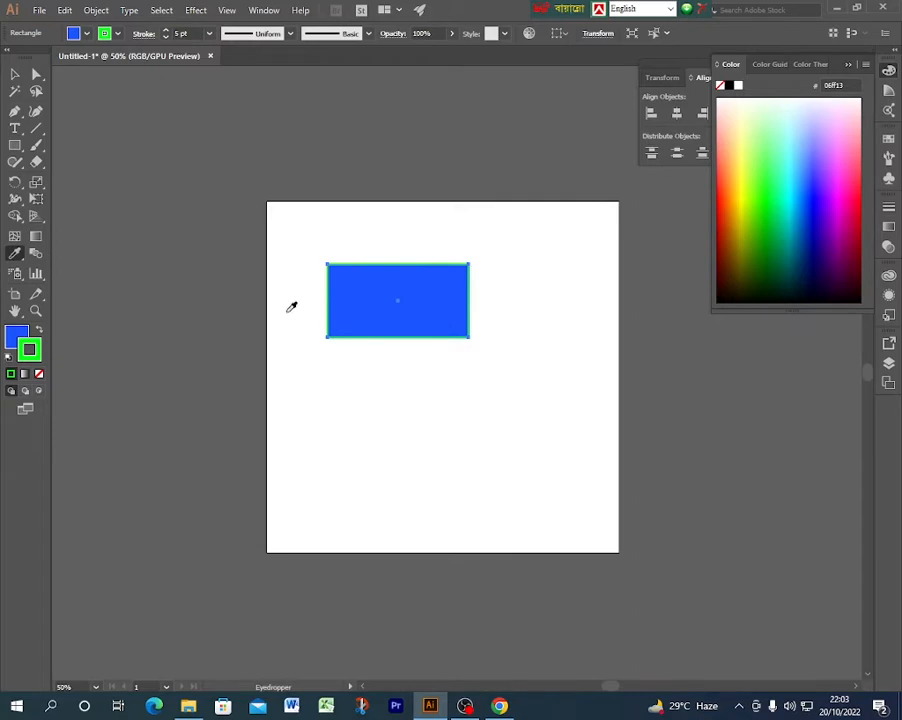
{"action": "left_click", "coordinate": [214, 286], "text": "shift"}
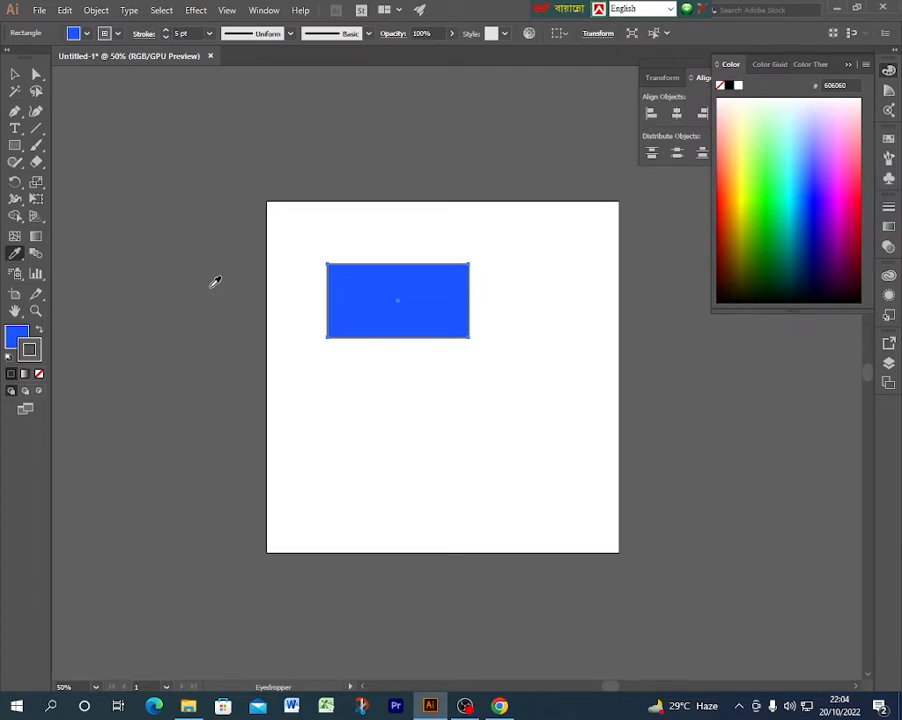
Try sampling the grey outside the artboard as the rectangle's whole appearance with the Eyedropper, and undo it
{"action": "left_click", "coordinate": [212, 285]}
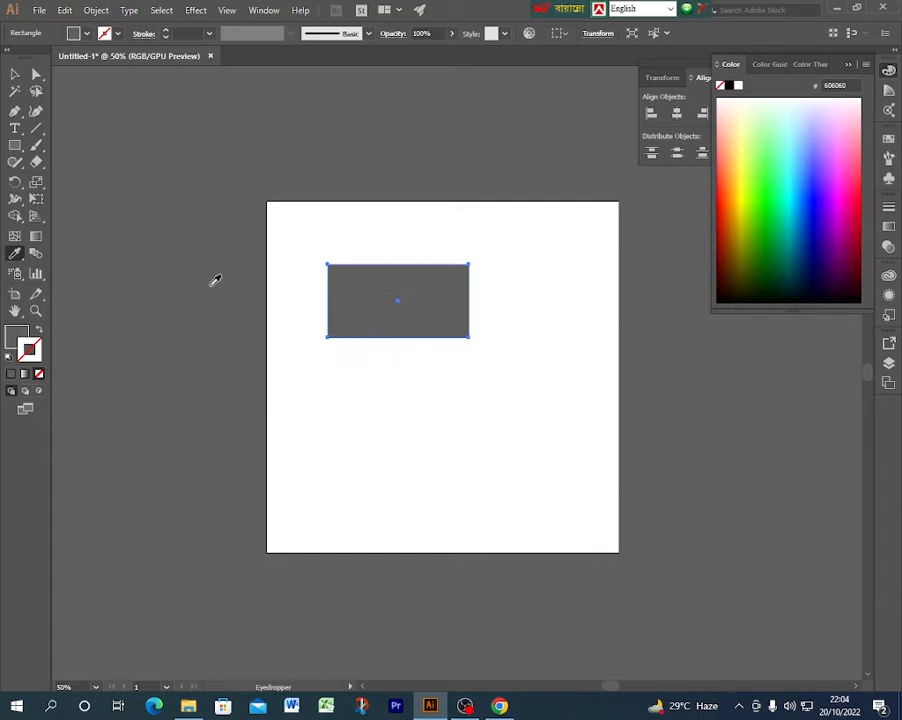
{"action": "key", "text": "ctrl"}
{"action": "key", "text": "ctrl+z"}
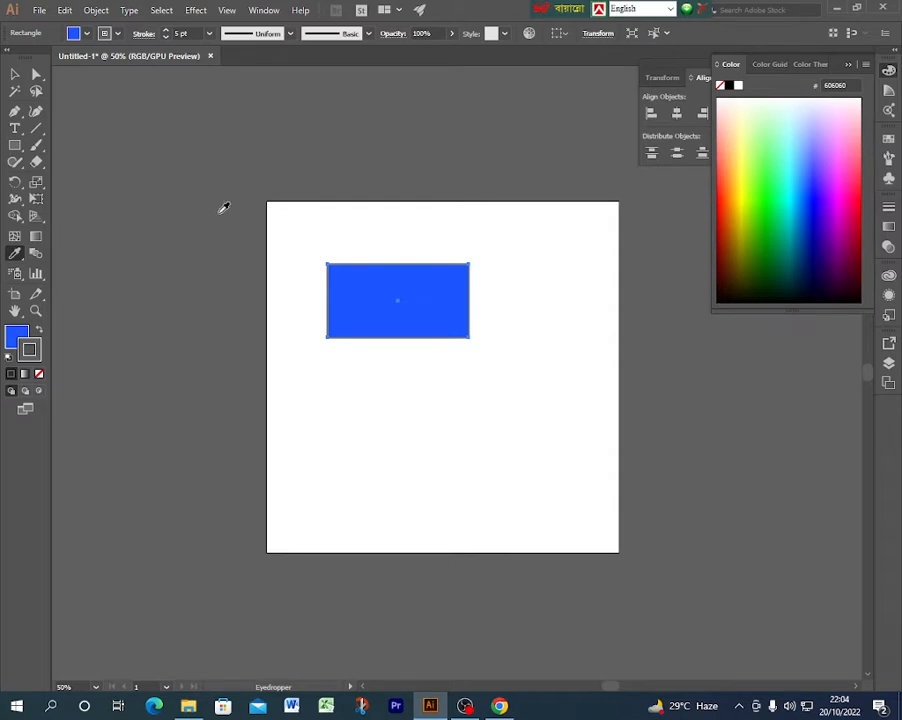
Increase the rectangle's stroke weight step by step to 17 pt
{"action": "left_click", "coordinate": [180, 33]}
{"action": "left_click", "coordinate": [179, 33]}
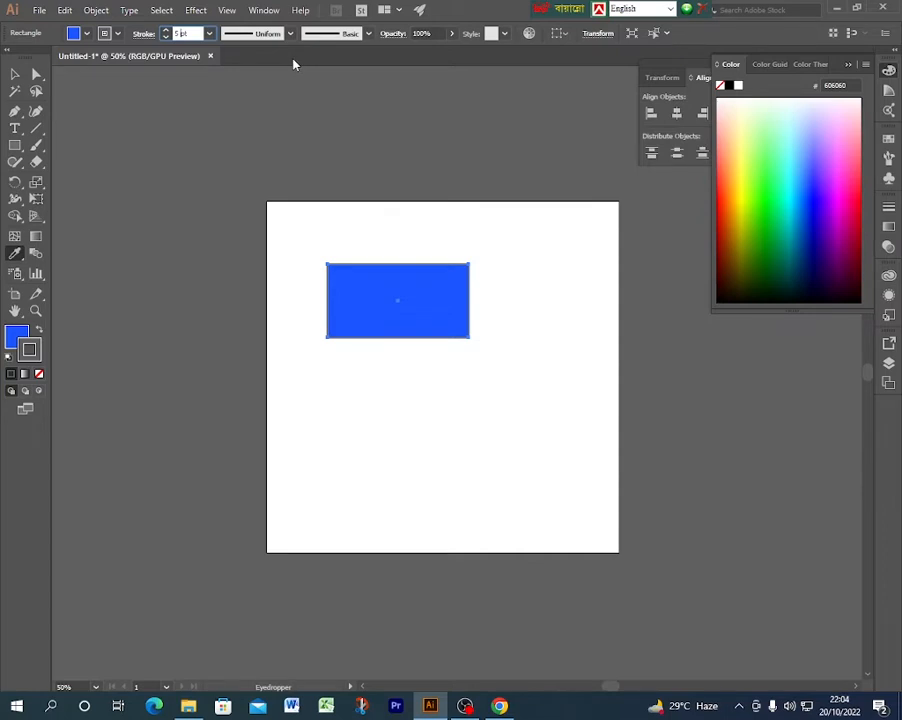
{"action": "key", "text": "Up"}
{"action": "key", "text": "Up"}
{"action": "key", "text": "Up"}
{"action": "key", "text": "Up"}
{"action": "key", "text": "Up"}
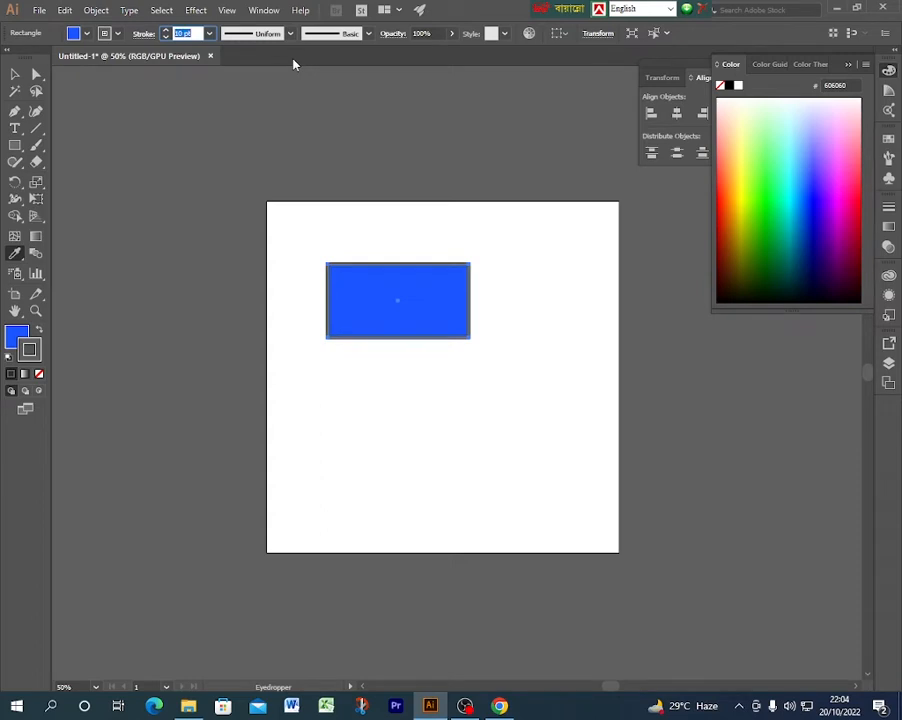
{"action": "key", "text": "Up"}
{"action": "key", "text": "Up"}
{"action": "key", "text": "Up"}
{"action": "key", "text": "Up"}
{"action": "key", "text": "Up"}
{"action": "key", "text": "Up"}
{"action": "key", "text": "Up"}
{"action": "key", "text": "Up"}
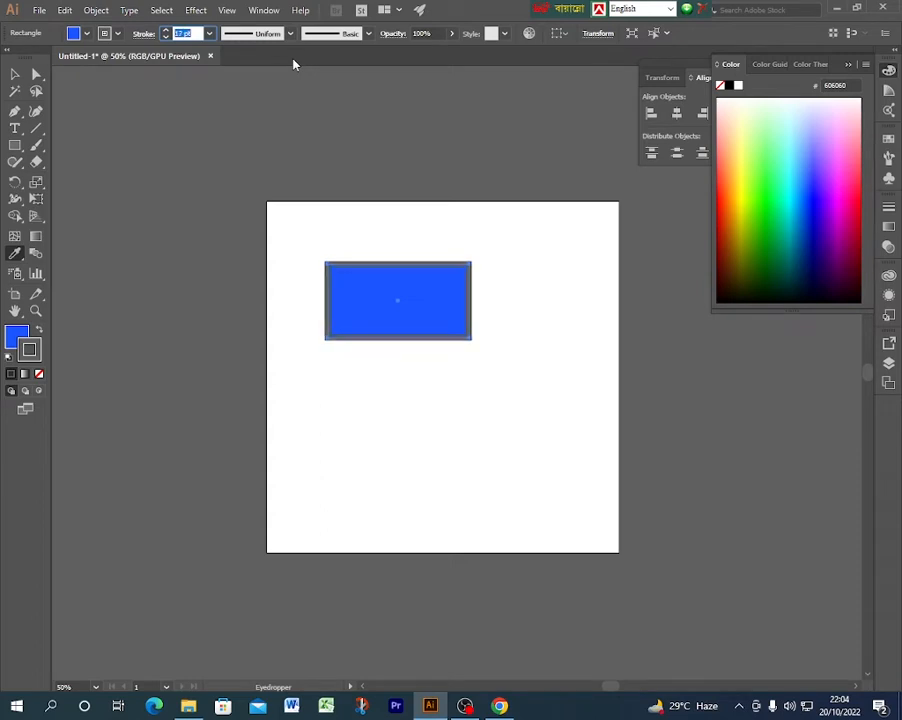
Reduce the rectangle's stroke weight step by step to 0.5 pt
{"action": "key", "text": "Down"}
{"action": "key", "text": "Down"}
{"action": "key", "text": "Down"}
{"action": "key", "text": "Down"}
{"action": "key", "text": "Down"}
{"action": "key", "text": "Down"}
{"action": "key", "text": "Down"}
{"action": "key", "text": "Down"}
{"action": "key", "text": "Down"}
{"action": "key", "text": "Down"}
{"action": "key", "text": "Down"}
{"action": "key", "text": "Down"}
{"action": "key", "text": "Down"}
{"action": "key", "text": "Down"}
{"action": "key", "text": "Down"}
{"action": "key", "text": "Down"}
{"action": "key", "text": "Down"}
{"action": "key", "text": "Down"}
{"action": "key", "text": "Down"}
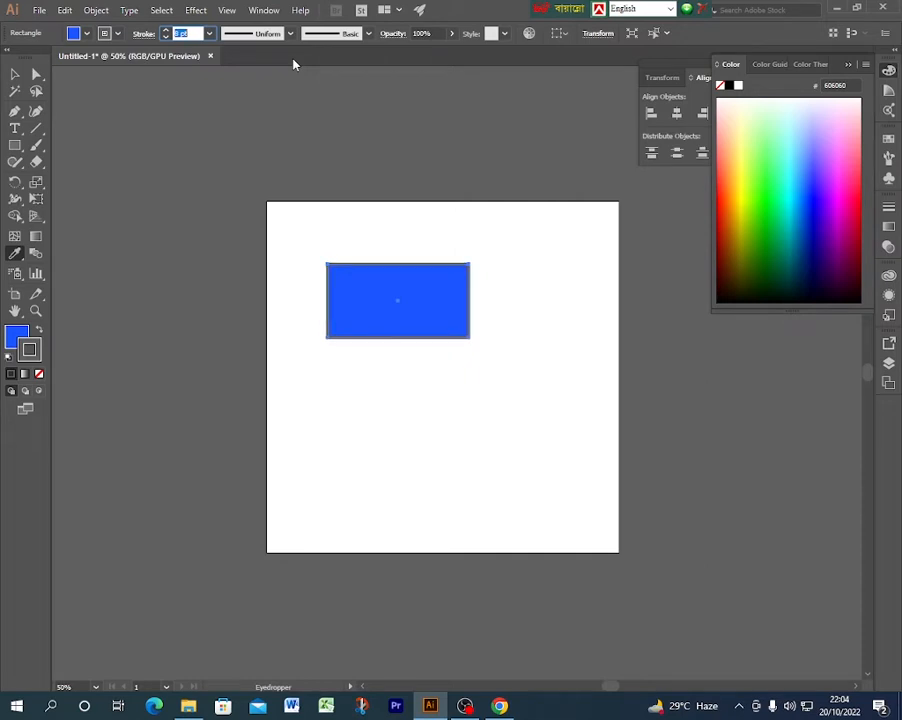
{"action": "key", "text": "Up"}
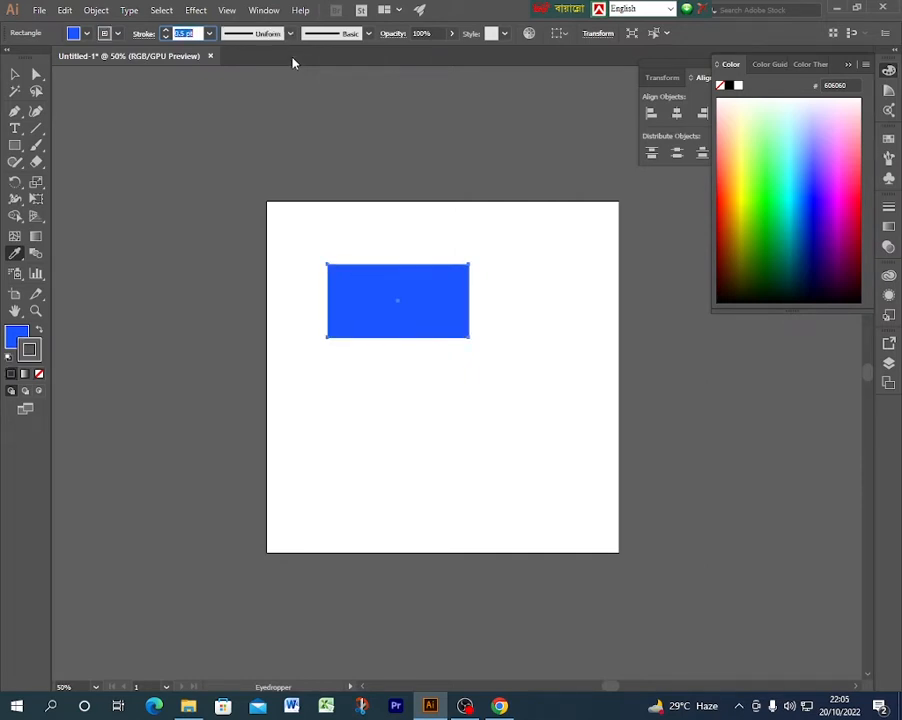
Raise the rectangle's stroke weight to 21 pt
{"action": "key", "text": "Up"}
{"action": "key", "text": "Up"}
{"action": "key", "text": "Up"}
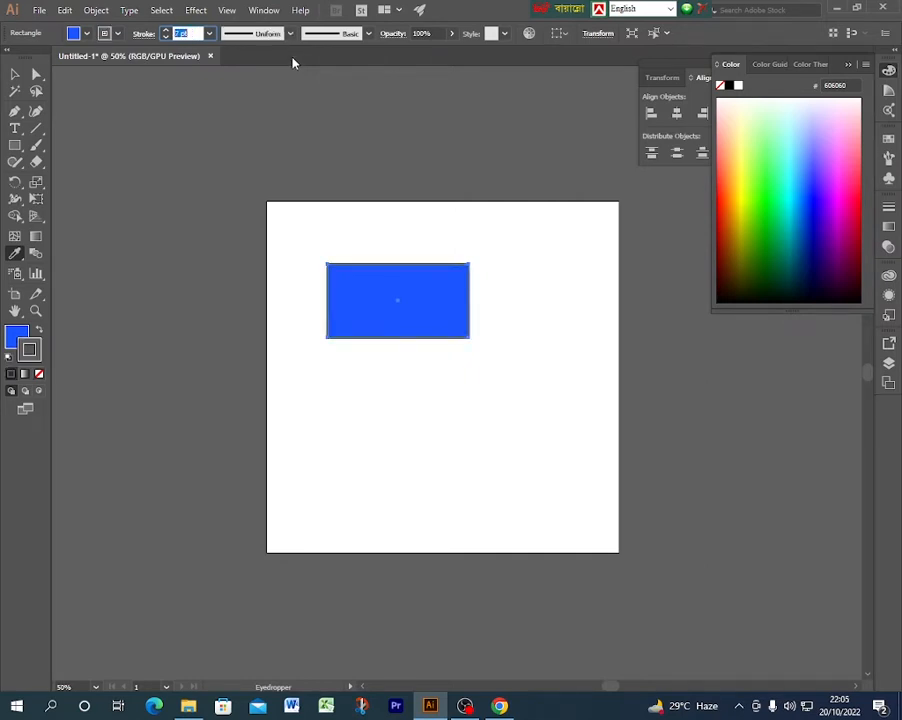
{"action": "key", "text": "Up"}
{"action": "key", "text": "Up"}
{"action": "key", "text": "Up"}
{"action": "key", "text": "Up"}
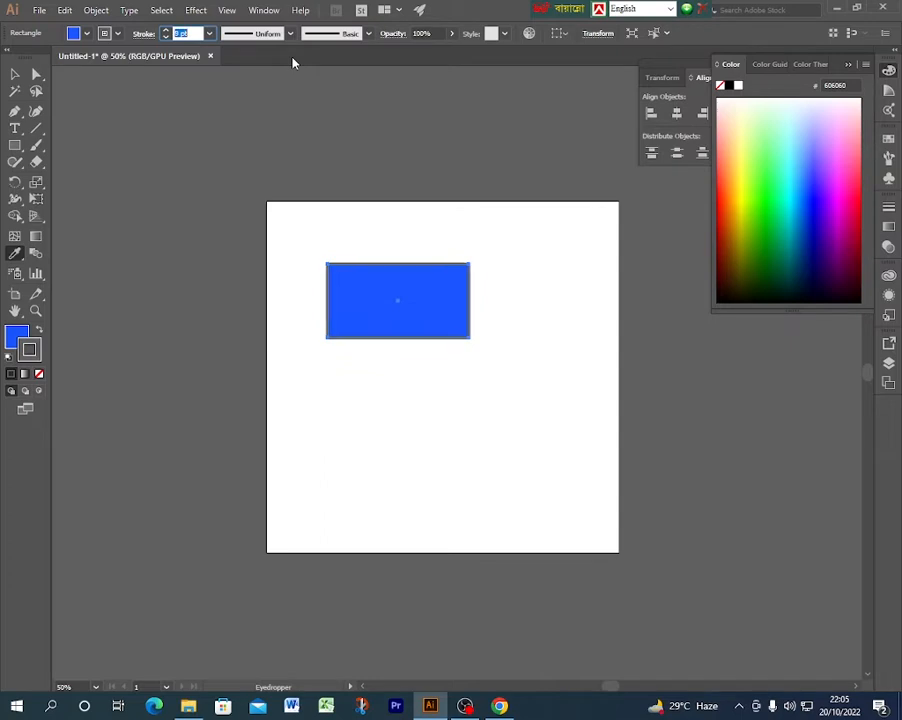
{"action": "key", "text": "Up"}
{"action": "key", "text": "Up"}
{"action": "key", "text": "Up"}
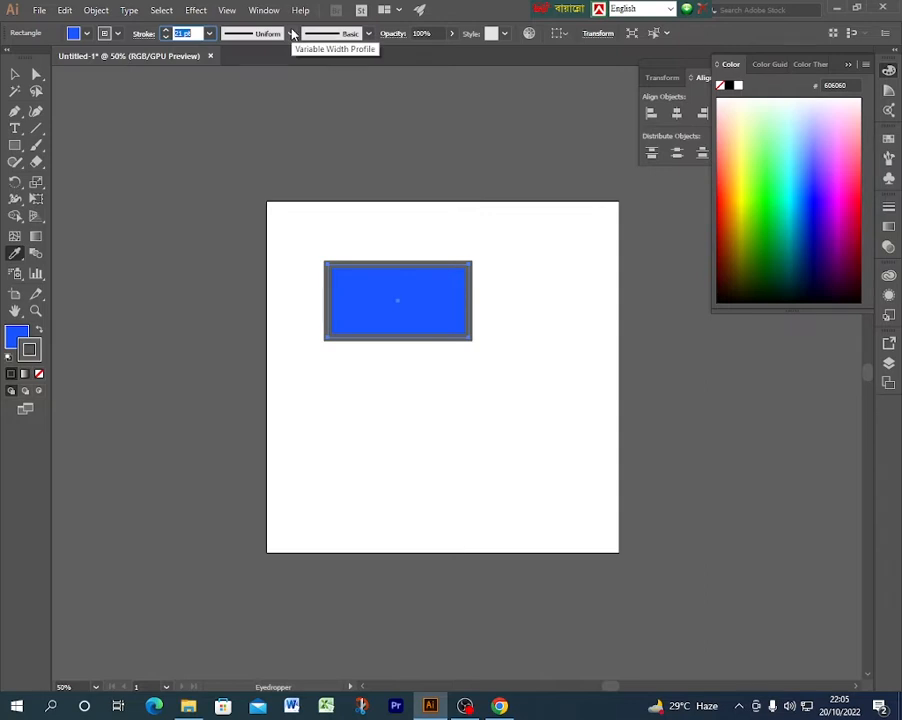
Try all six non-uniform variable width profiles on the rectangle's stroke in order, ending with the half-dome profile
{"action": "left_click", "coordinate": [292, 33]}
{"action": "left_click", "coordinate": [272, 79]}
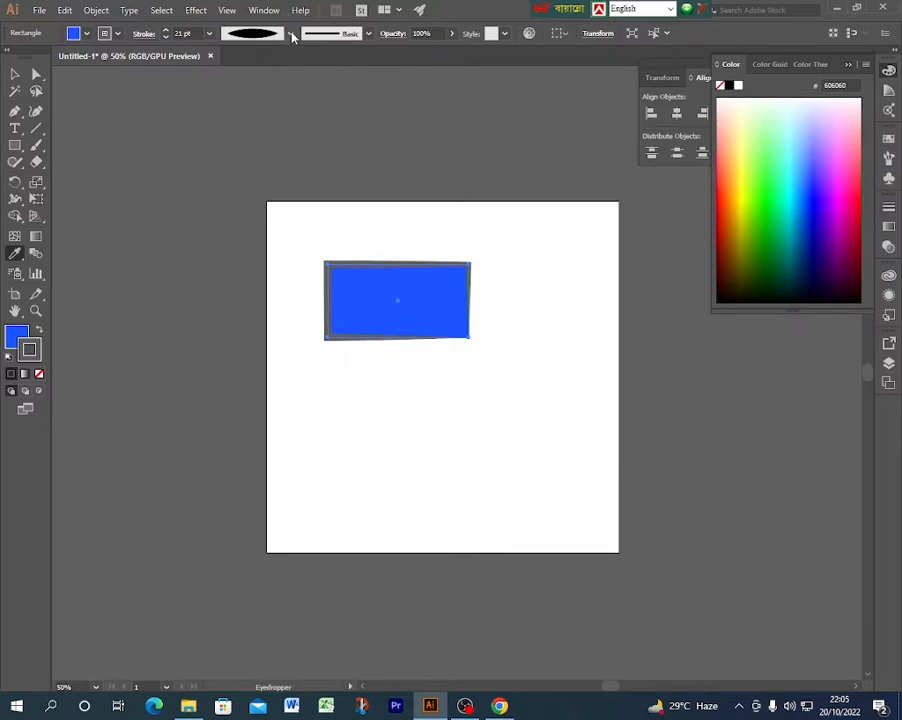
{"action": "left_click", "coordinate": [292, 33]}
{"action": "left_click", "coordinate": [264, 100]}
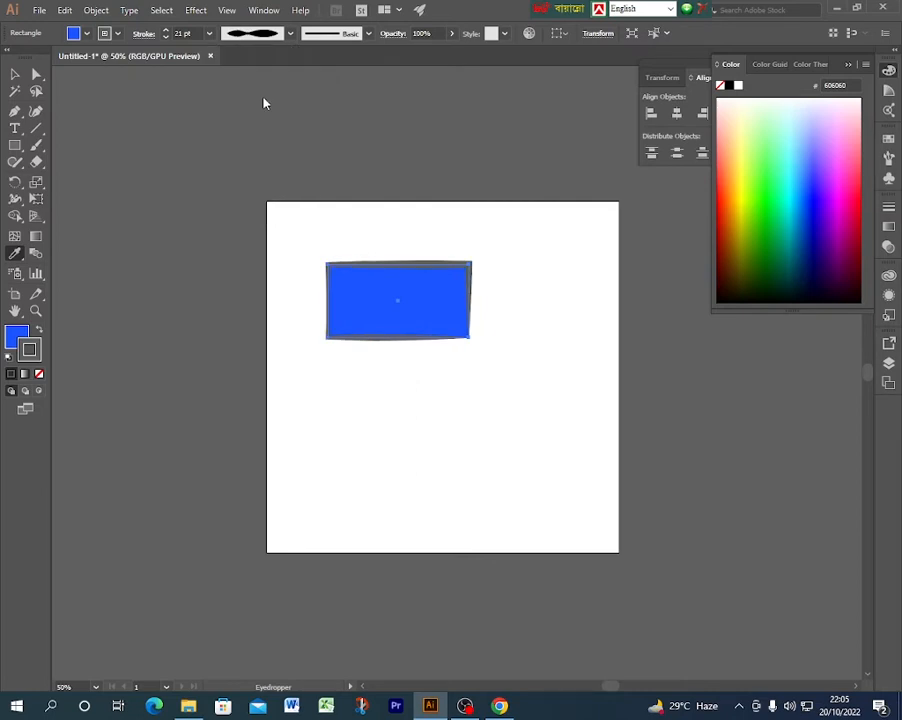
{"action": "left_click", "coordinate": [291, 33]}
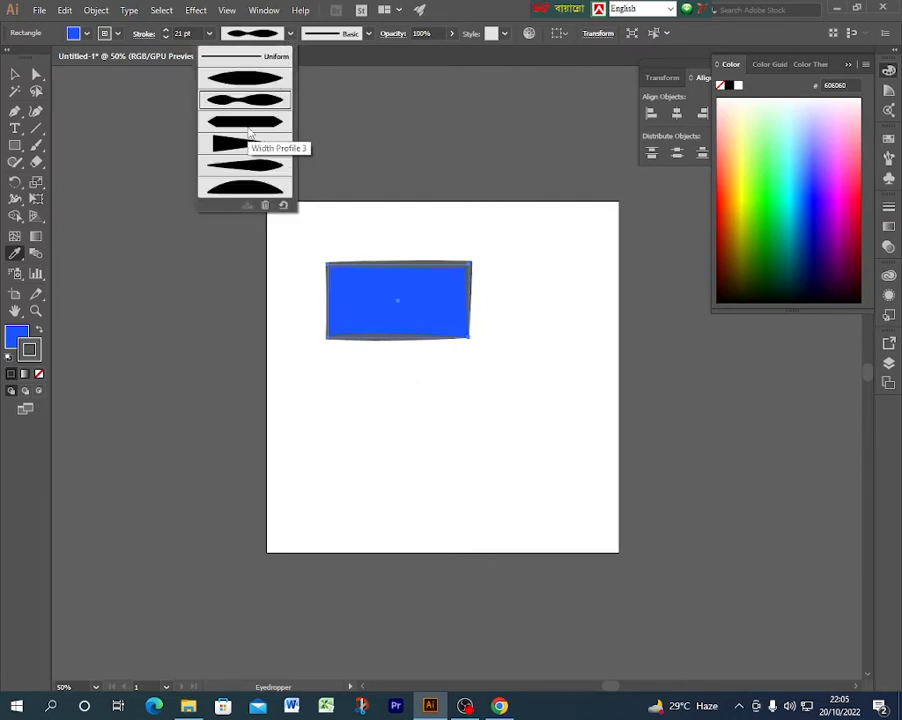
{"action": "left_click", "coordinate": [259, 98]}
{"action": "left_click", "coordinate": [291, 33]}
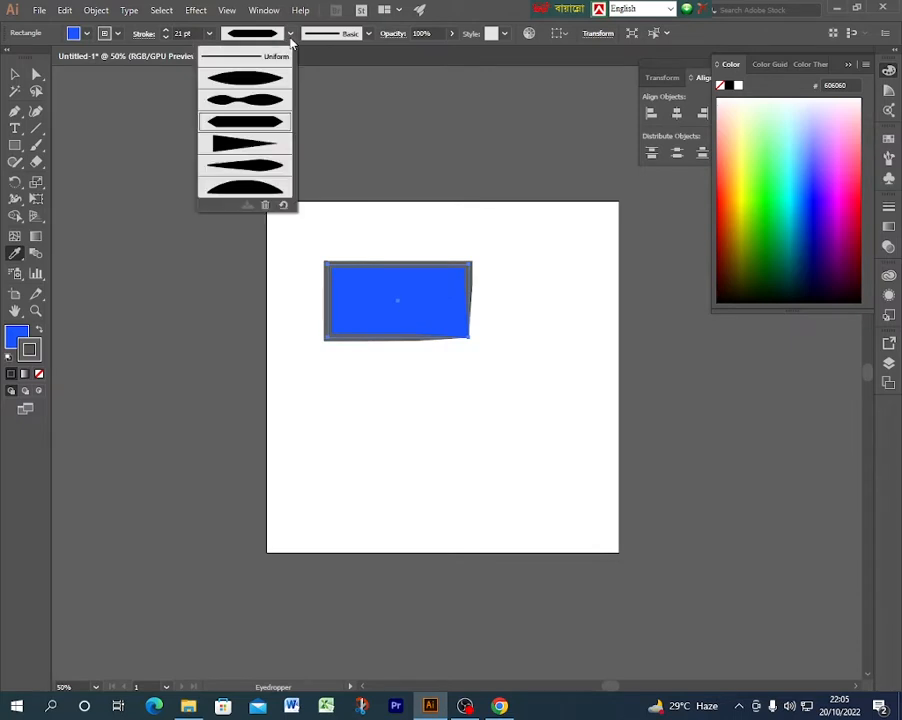
{"action": "left_click", "coordinate": [261, 142]}
{"action": "left_click", "coordinate": [291, 33]}
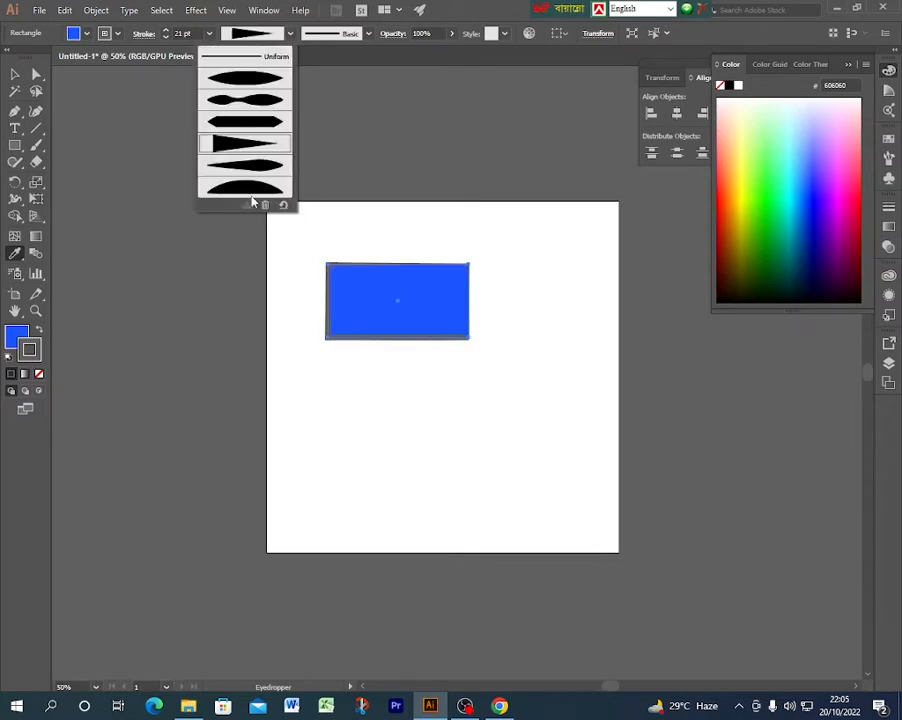
{"action": "left_click", "coordinate": [255, 170]}
{"action": "left_click", "coordinate": [291, 33]}
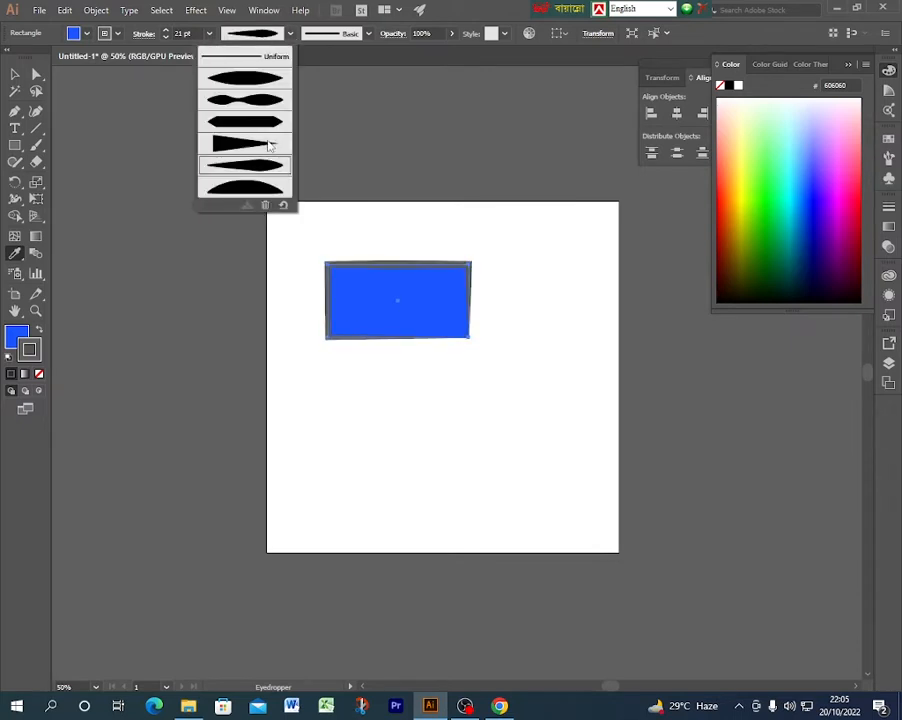
{"action": "left_click", "coordinate": [254, 186]}
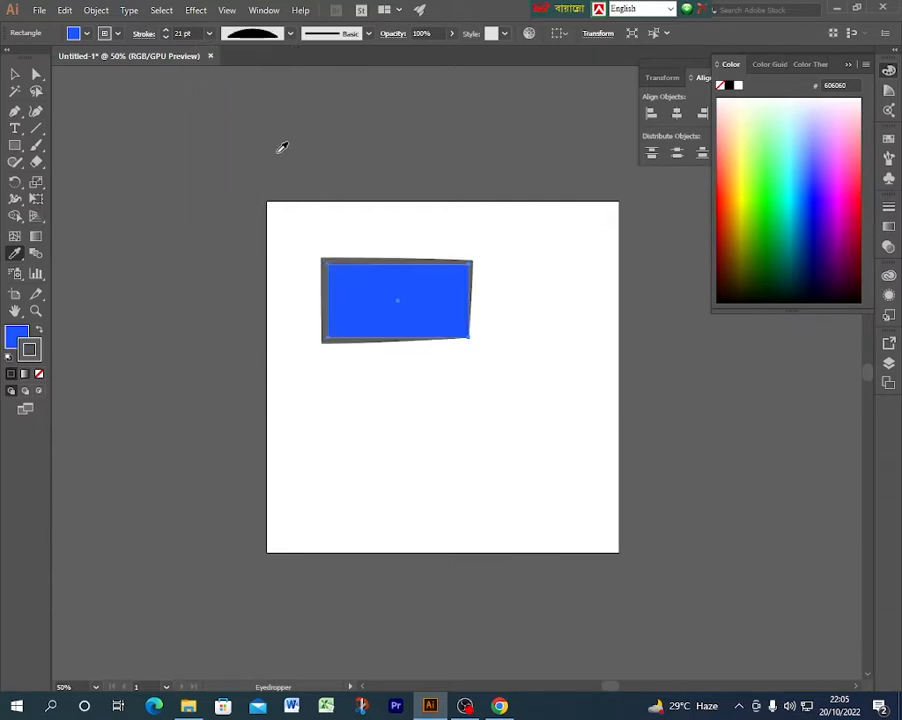
Try the Basic, rough charcoal-like and blue tiled pattern brushes on the rectangle's stroke
{"action": "left_click", "coordinate": [368, 35]}
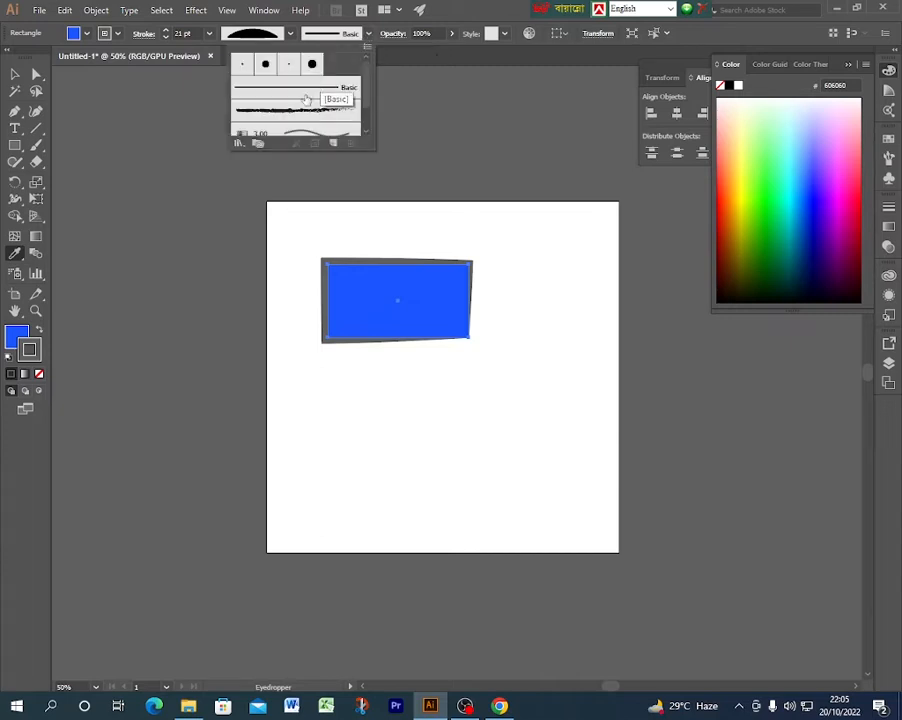
{"action": "scroll", "coordinate": [307, 100], "scroll_direction": "down", "scroll_amount": 1}
{"action": "scroll", "coordinate": [307, 102], "scroll_direction": "up", "scroll_amount": 1}
{"action": "left_click", "coordinate": [298, 89]}
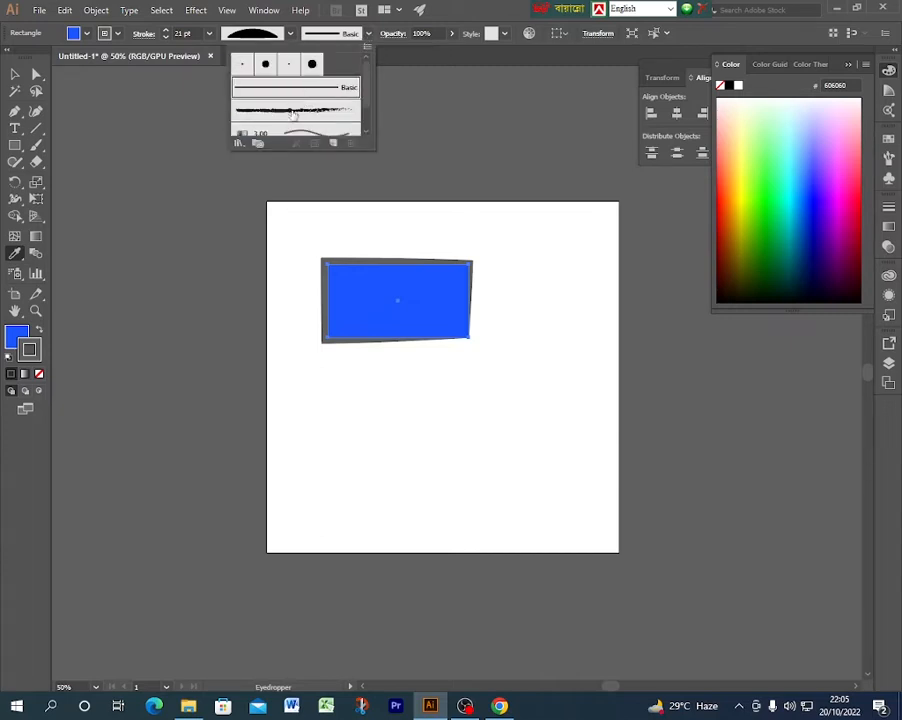
{"action": "left_click", "coordinate": [293, 115]}
{"action": "scroll", "coordinate": [290, 125], "scroll_direction": "down", "scroll_amount": 1}
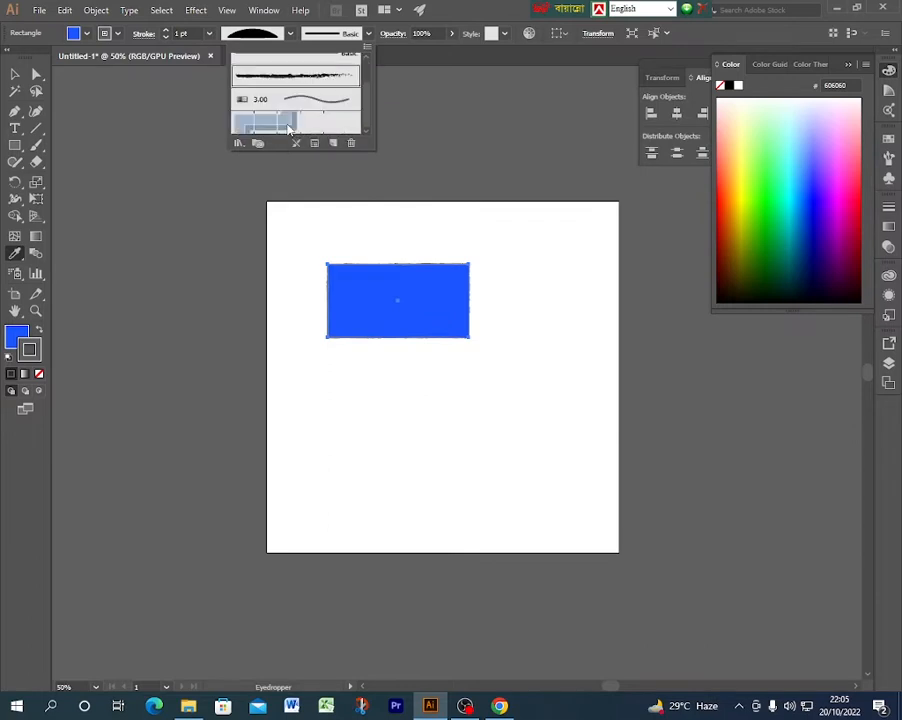
{"action": "left_click", "coordinate": [295, 123]}
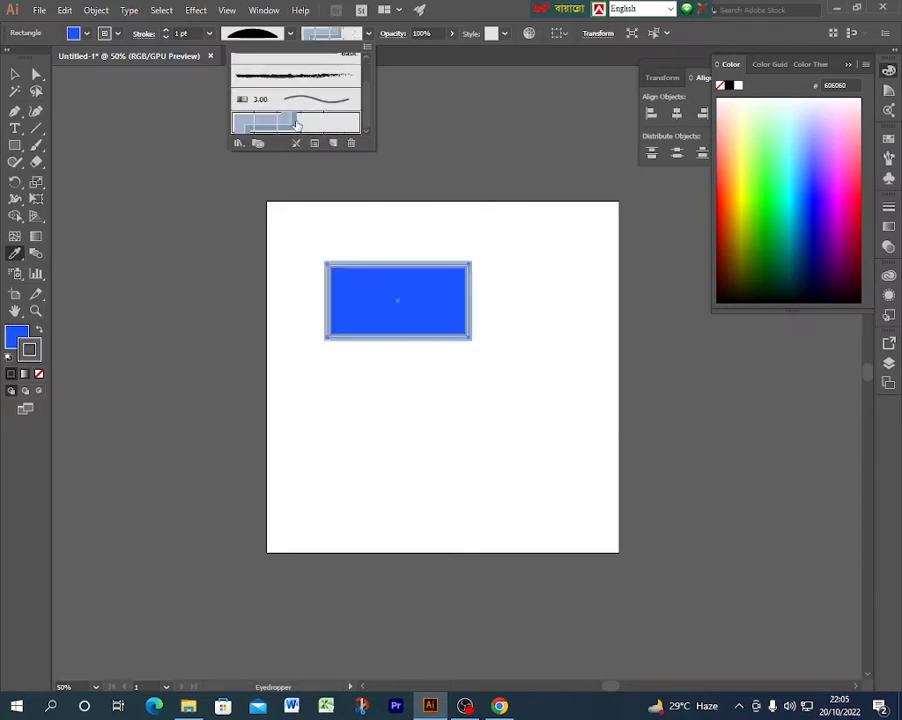
Try the 3 pt. Round and Touch Calligraphic brushes on the rectangle's stroke, and return it to the Basic brush
{"action": "scroll", "coordinate": [297, 120], "scroll_direction": "up", "scroll_amount": 2}
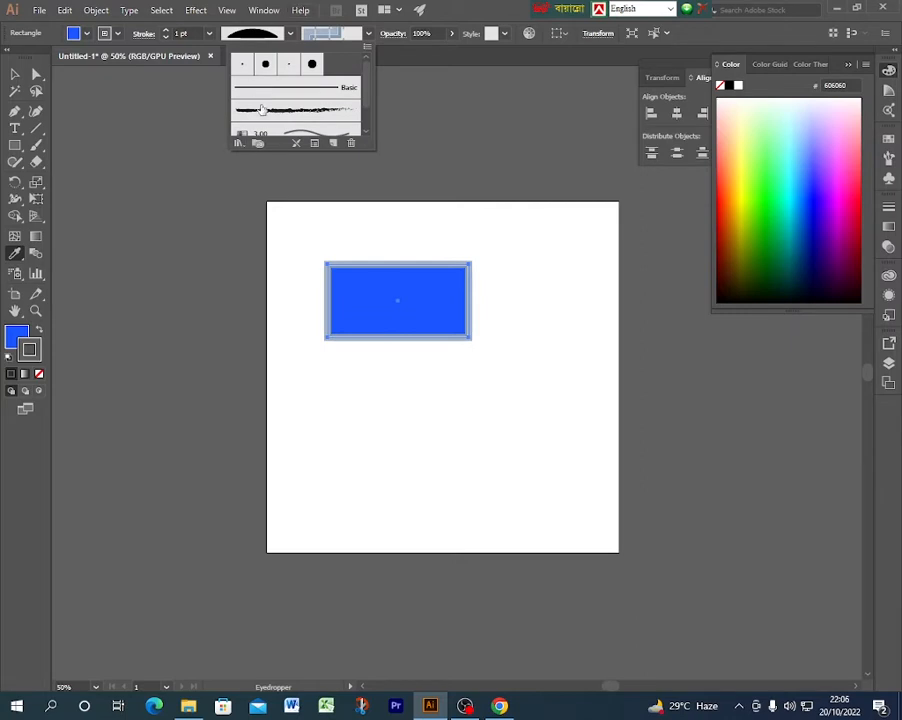
{"action": "left_click", "coordinate": [241, 65]}
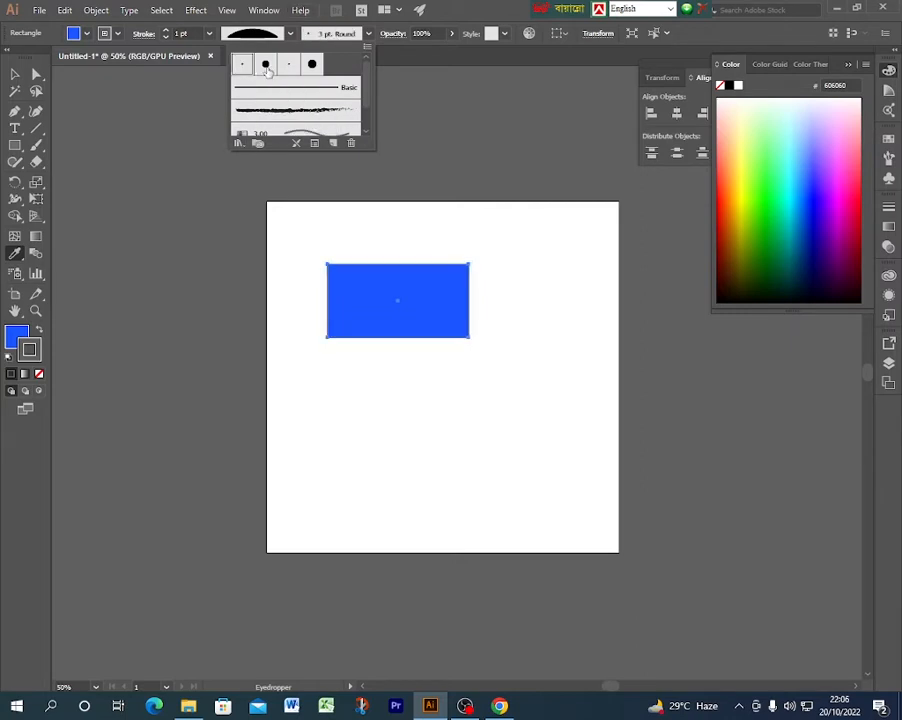
{"action": "left_click", "coordinate": [312, 65]}
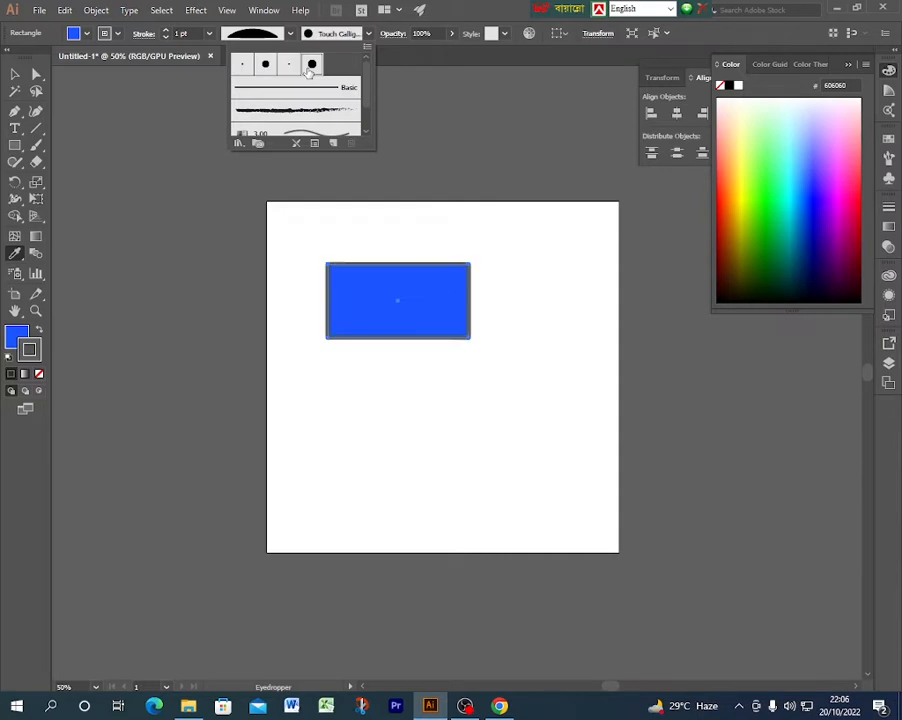
{"action": "left_click", "coordinate": [317, 93]}
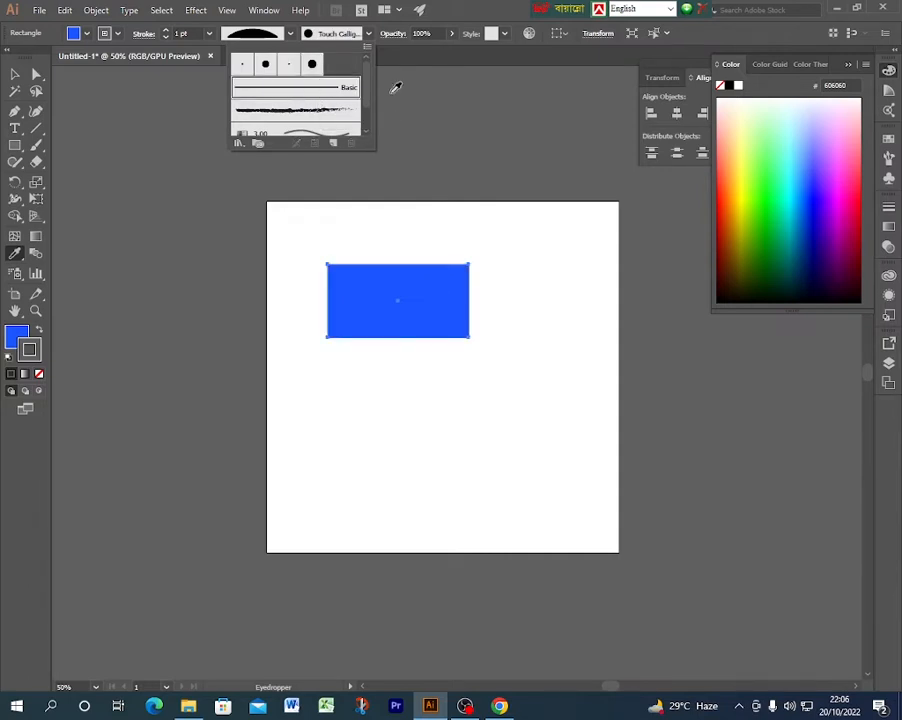
{"action": "left_click", "coordinate": [389, 37]}
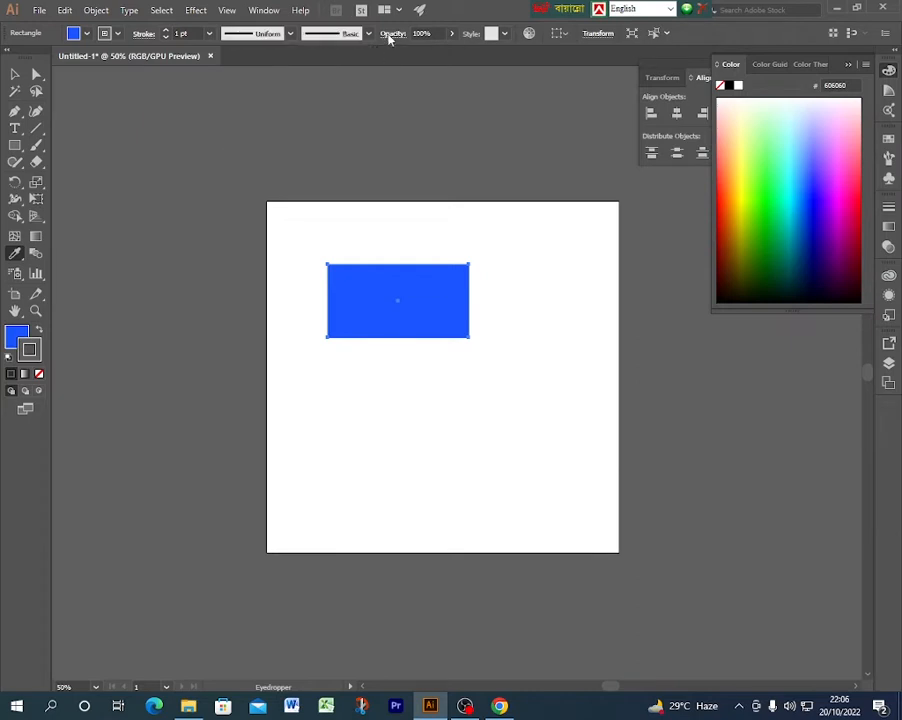
{"action": "left_click", "coordinate": [390, 34]}
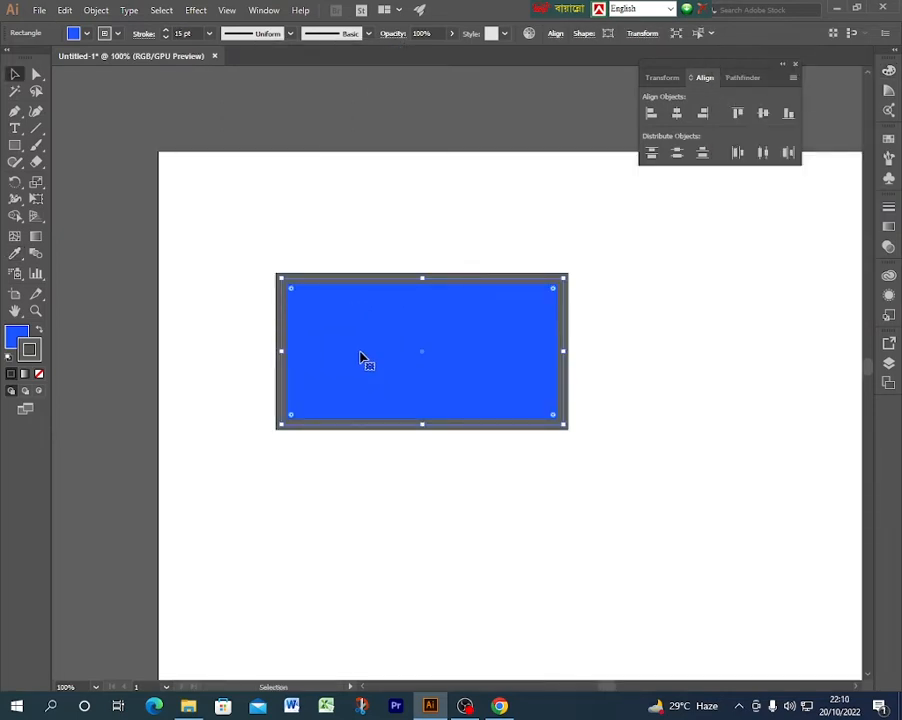
Delete the blue rectangle and draw a new, taller one in the upper part of the artboard
{"action": "key", "text": "Delete"}
{"action": "left_click", "coordinate": [15, 145]}
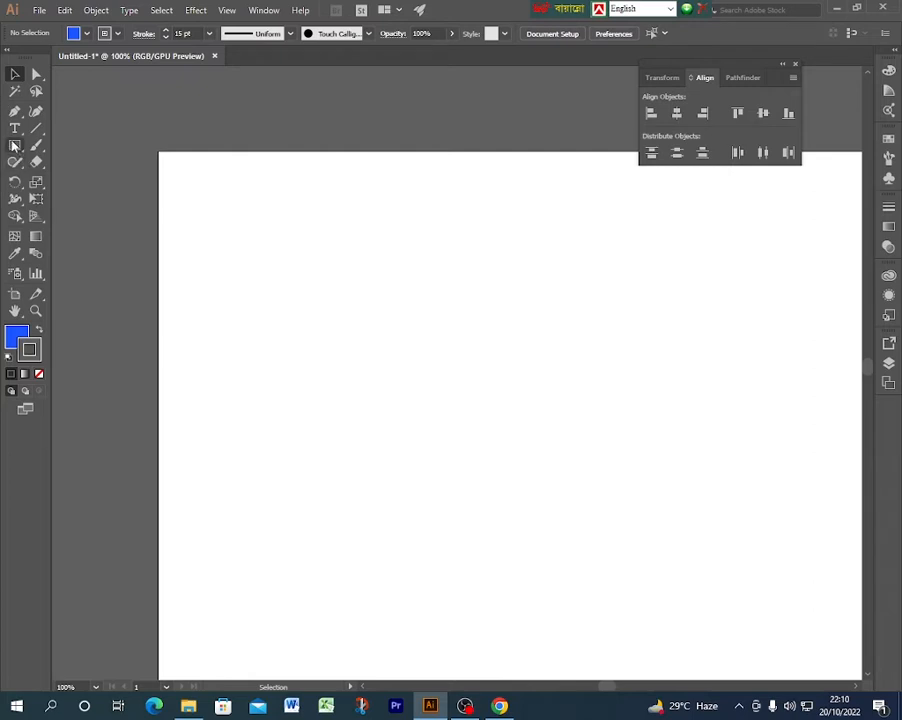
{"action": "left_click_drag", "start_coordinate": [319, 215], "coordinate": [588, 423]}
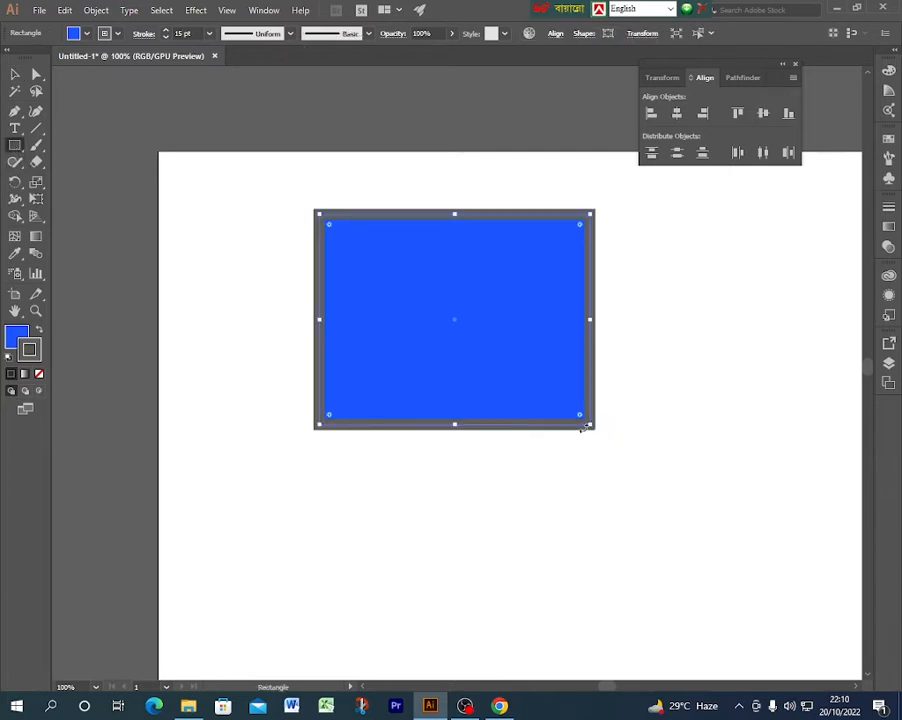
Open the Stroke settings, align the rectangle's stroke inside and then outside, and try Round Join before settling on Bevel Join corners
{"action": "left_click", "coordinate": [266, 12]}
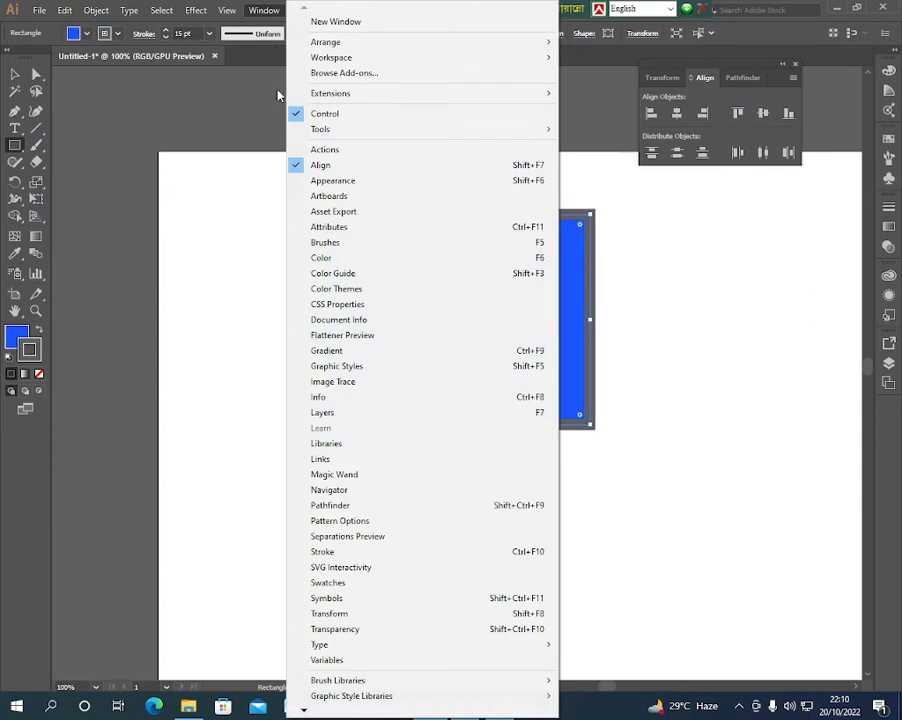
{"action": "left_click", "coordinate": [341, 553]}
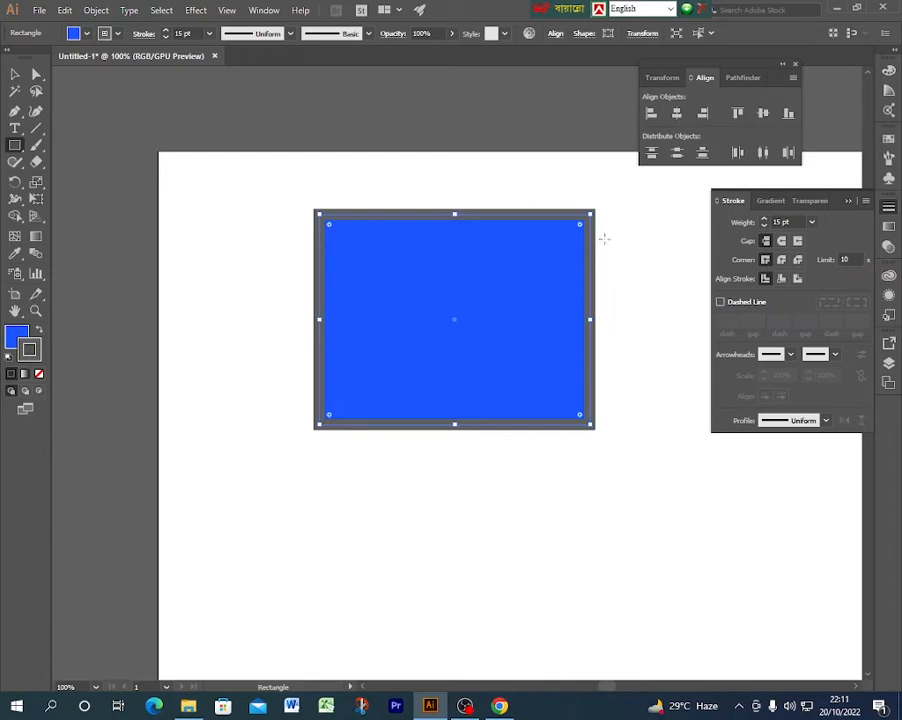
{"action": "left_click", "coordinate": [780, 280]}
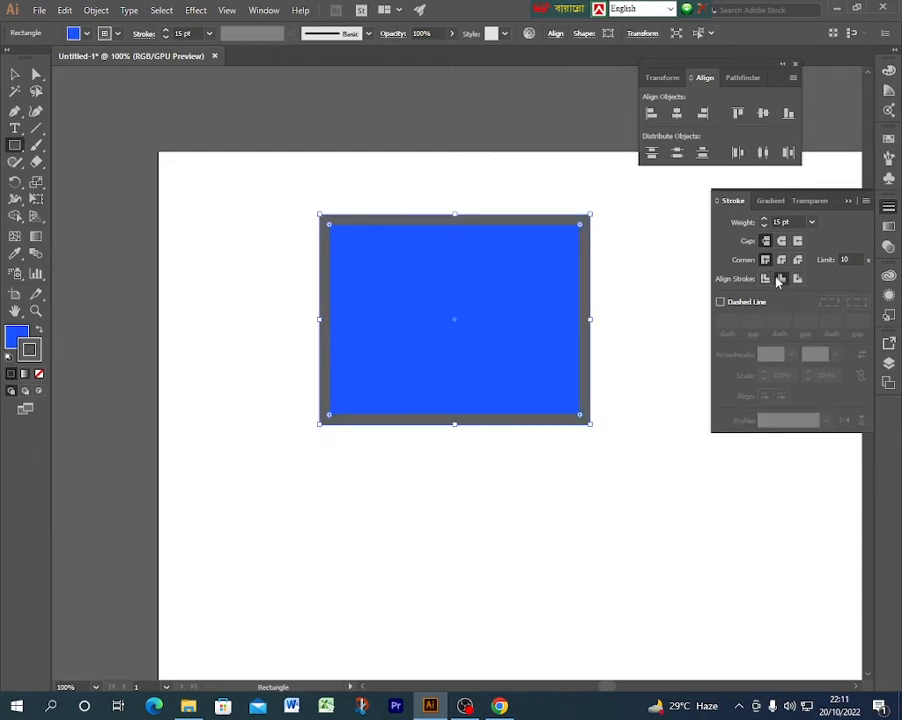
{"action": "left_click", "coordinate": [797, 279]}
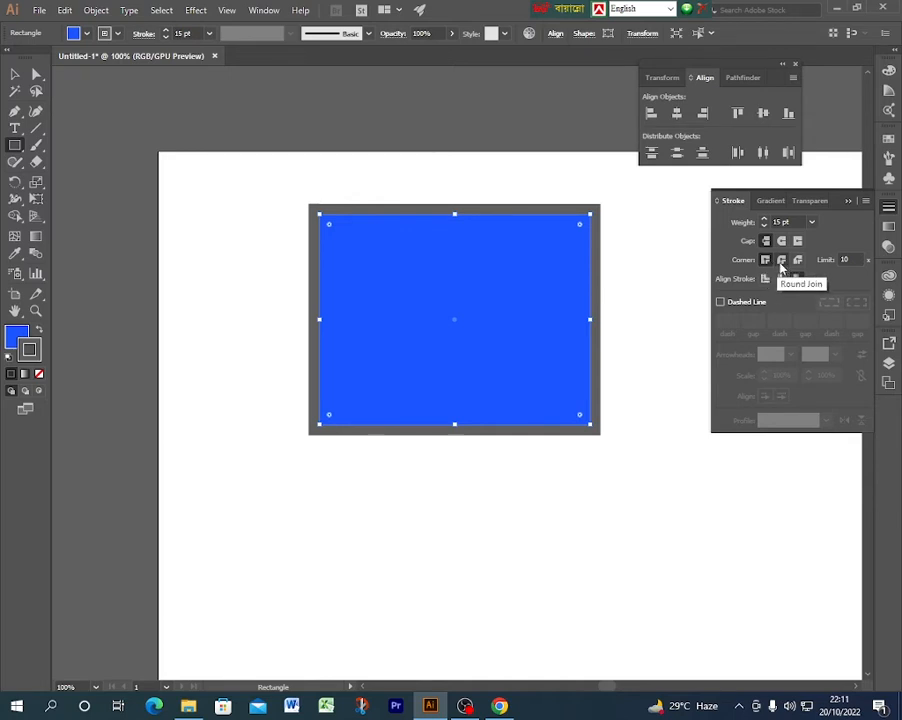
{"action": "left_click", "coordinate": [782, 261]}
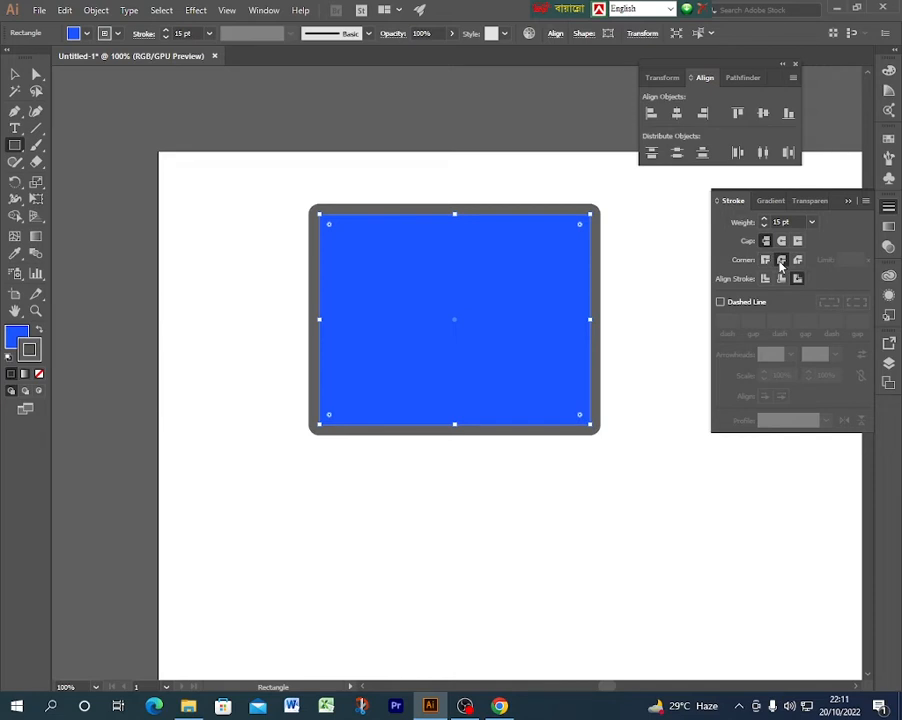
{"action": "left_click", "coordinate": [798, 261]}
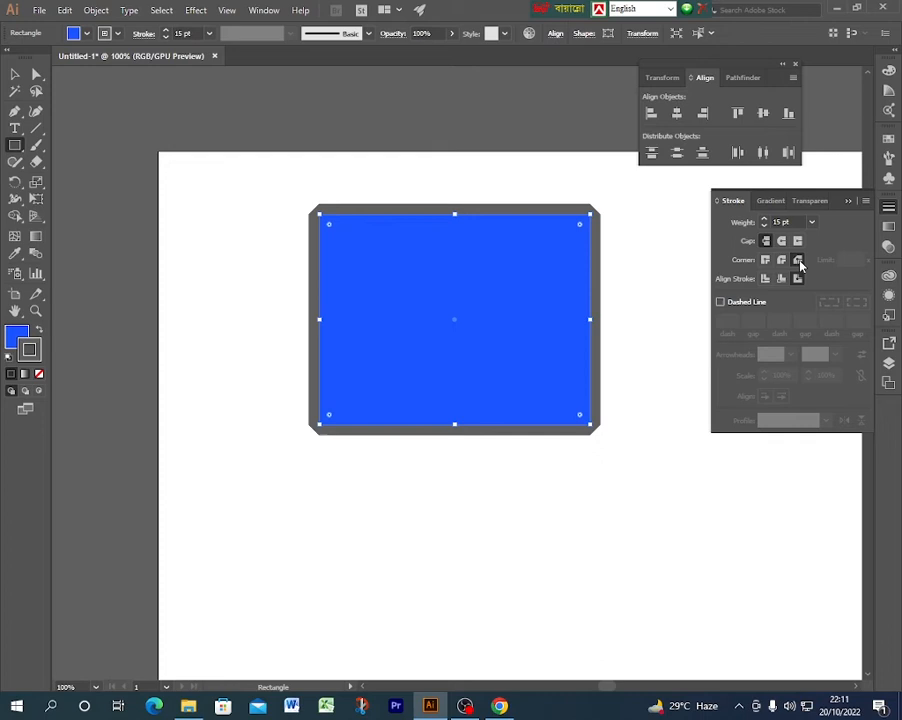
Make the rectangle's stroke dashed, with the first dash set to 14 pt and the first gap to 8 pt
{"action": "left_click", "coordinate": [720, 302]}
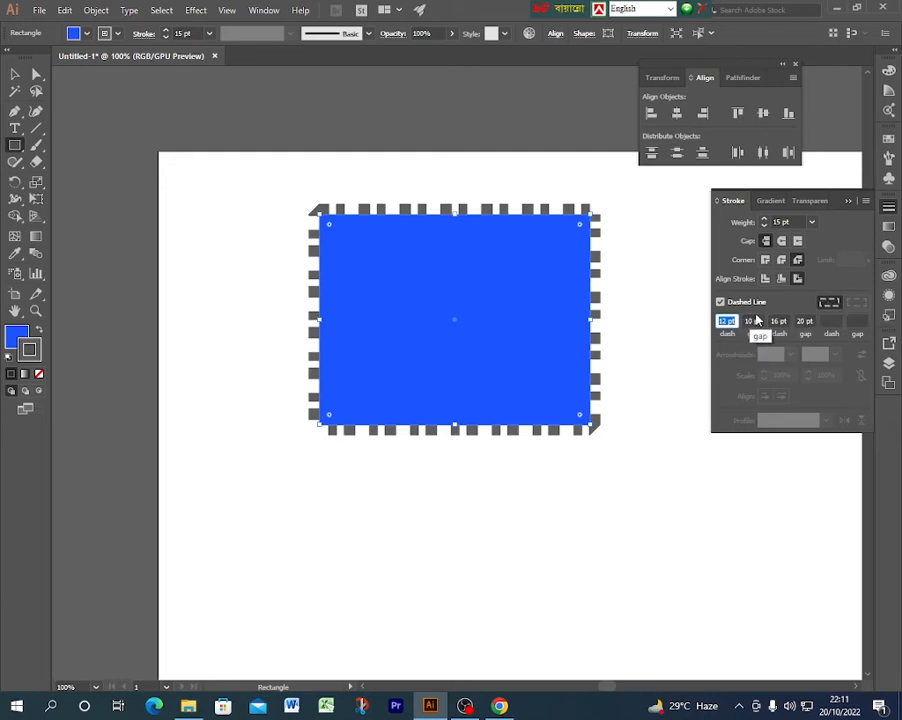
{"action": "left_click", "coordinate": [754, 321]}
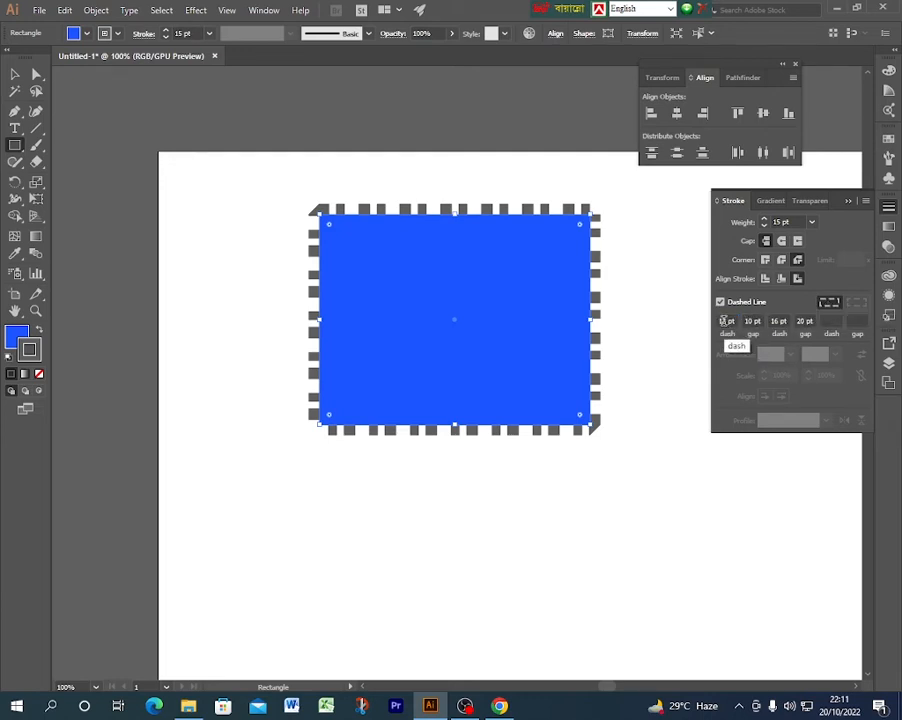
{"action": "left_click", "coordinate": [728, 321]}
{"action": "type", "text": "3"}
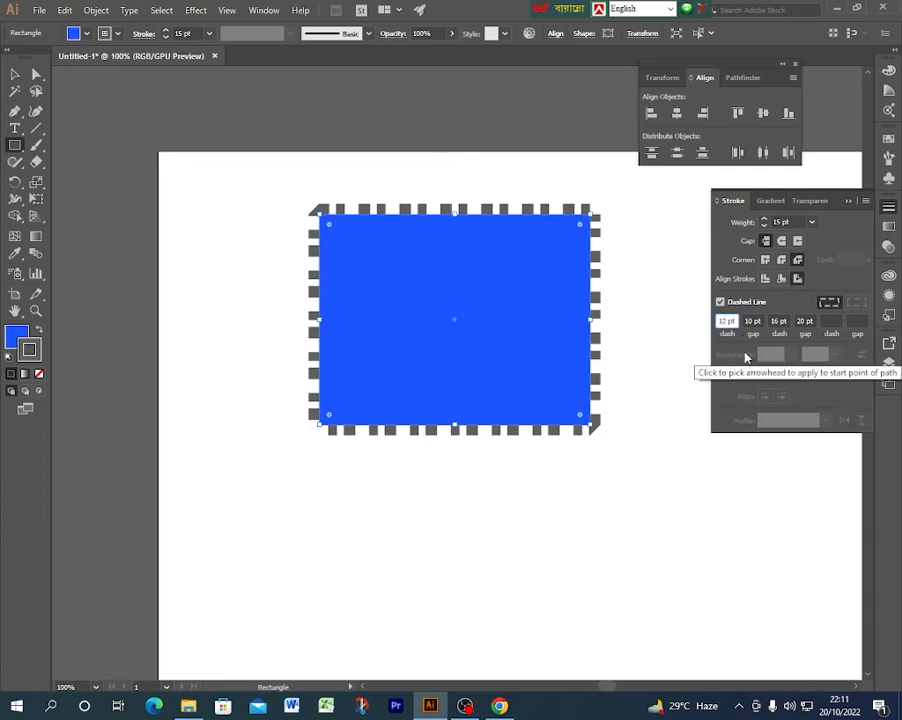
{"action": "key", "text": "Return"}
{"action": "key", "text": "Up"}
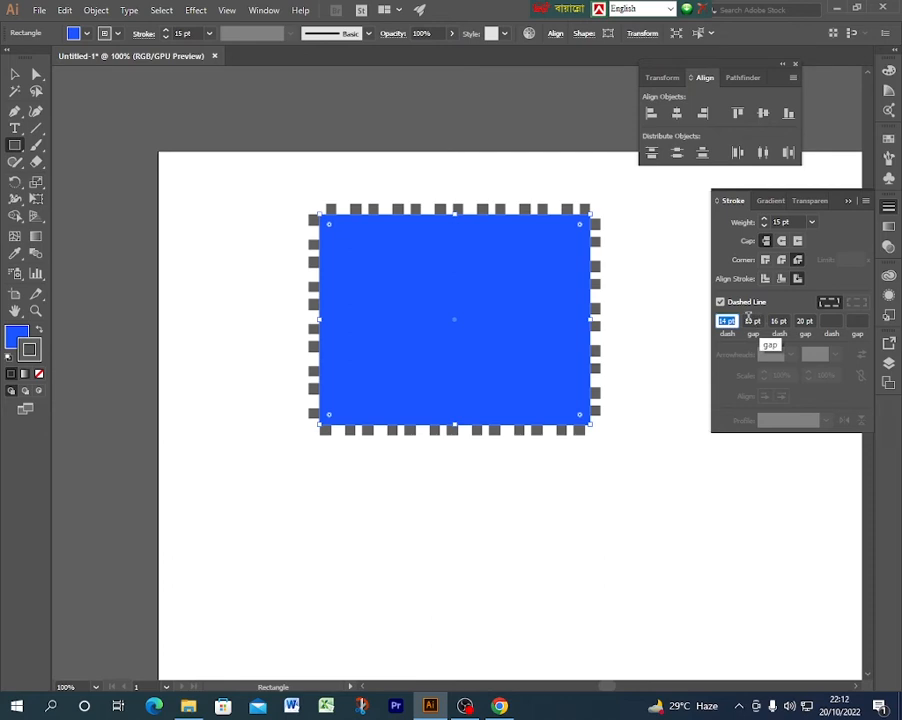
{"action": "left_click", "coordinate": [752, 321]}
{"action": "key", "text": "Down"}
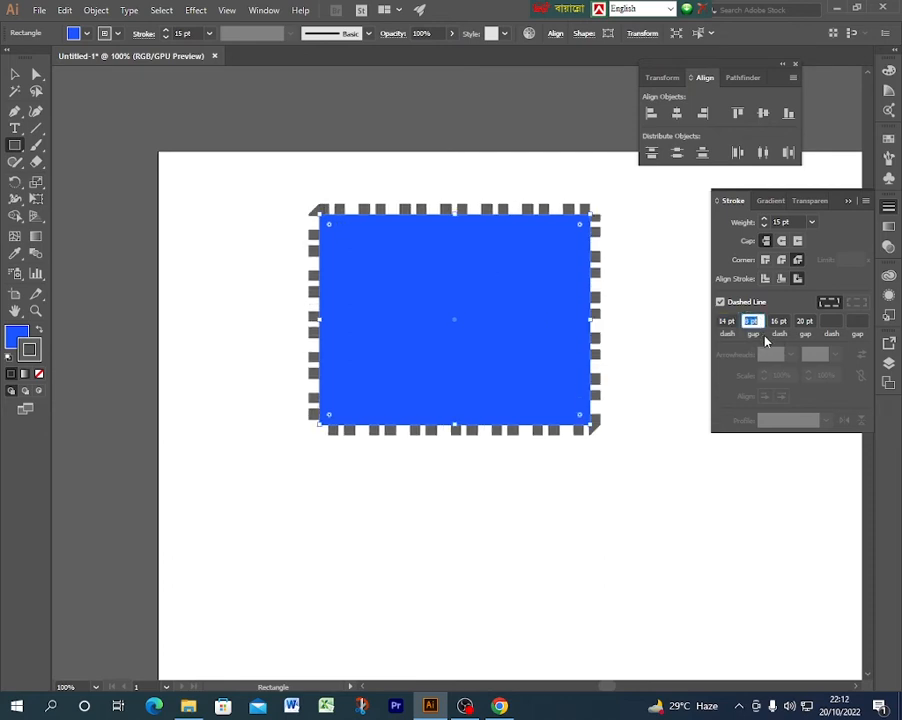
{"action": "key", "text": "Down"}
Set the second dash to 20 pt and the second gap to 12 pt, and align the dashed stroke to the center
{"action": "left_click", "coordinate": [779, 321]}
{"action": "key", "text": "Up"}
{"action": "key", "text": "Up"}
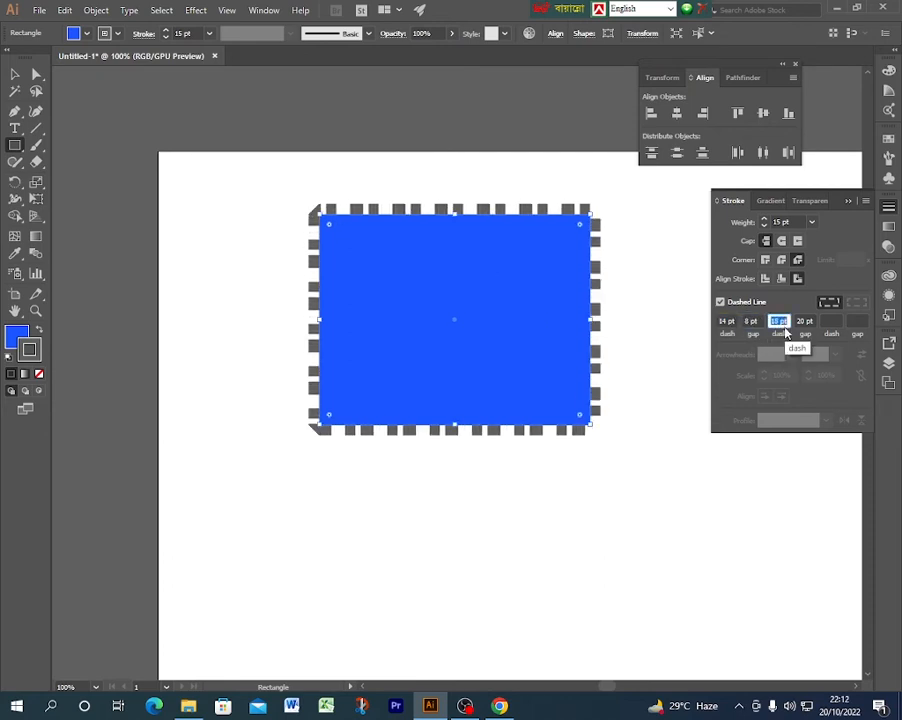
{"action": "key", "text": "Up"}
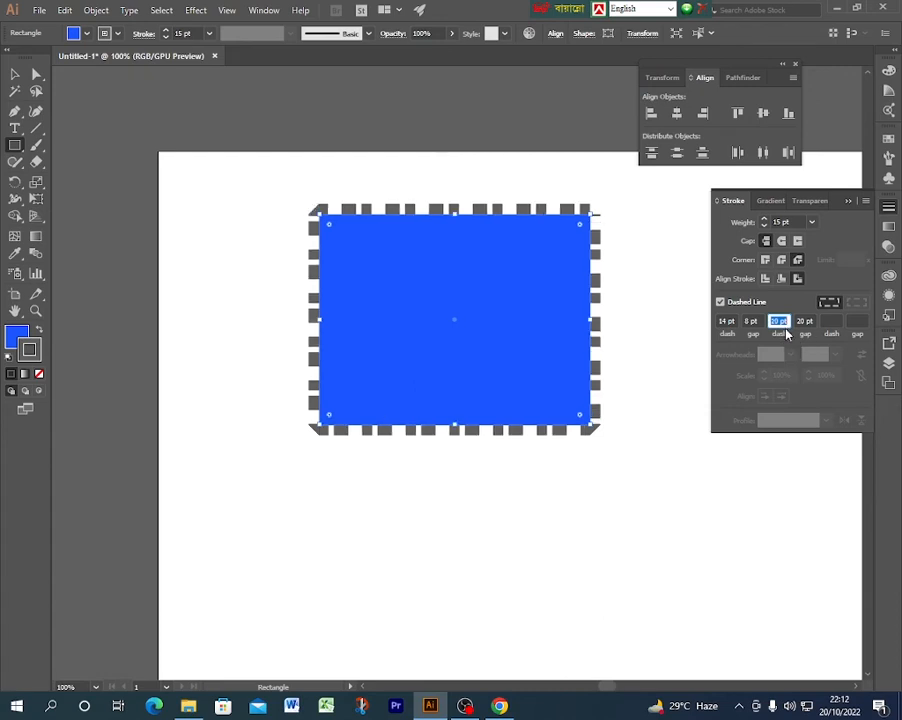
{"action": "left_click", "coordinate": [804, 321]}
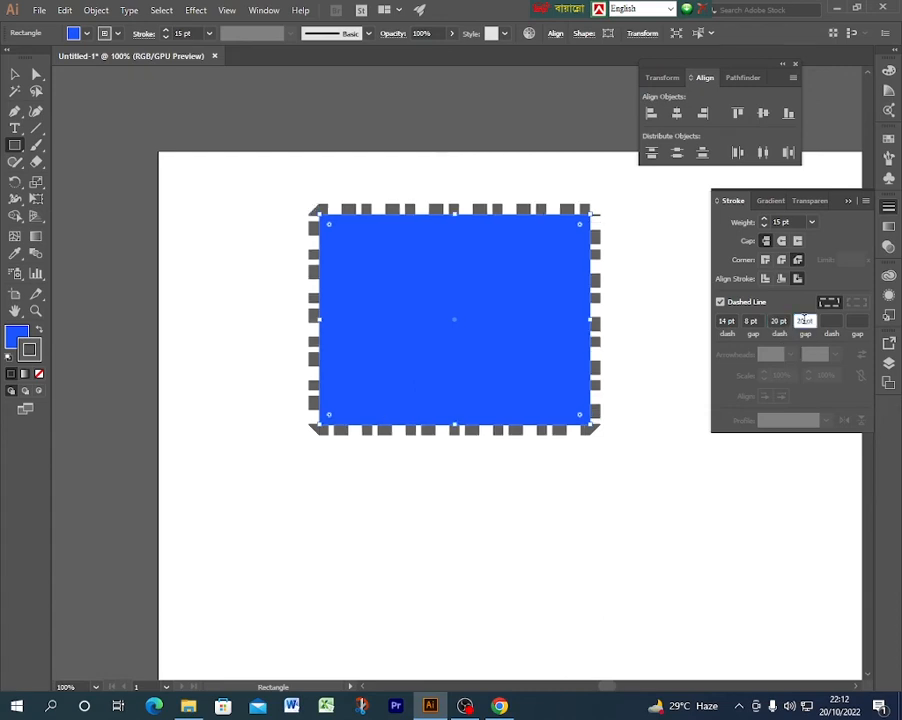
{"action": "key", "text": "Down"}
{"action": "key", "text": "Down"}
{"action": "key", "text": "Down"}
{"action": "key", "text": "Down"}
{"action": "key", "text": "Down"}
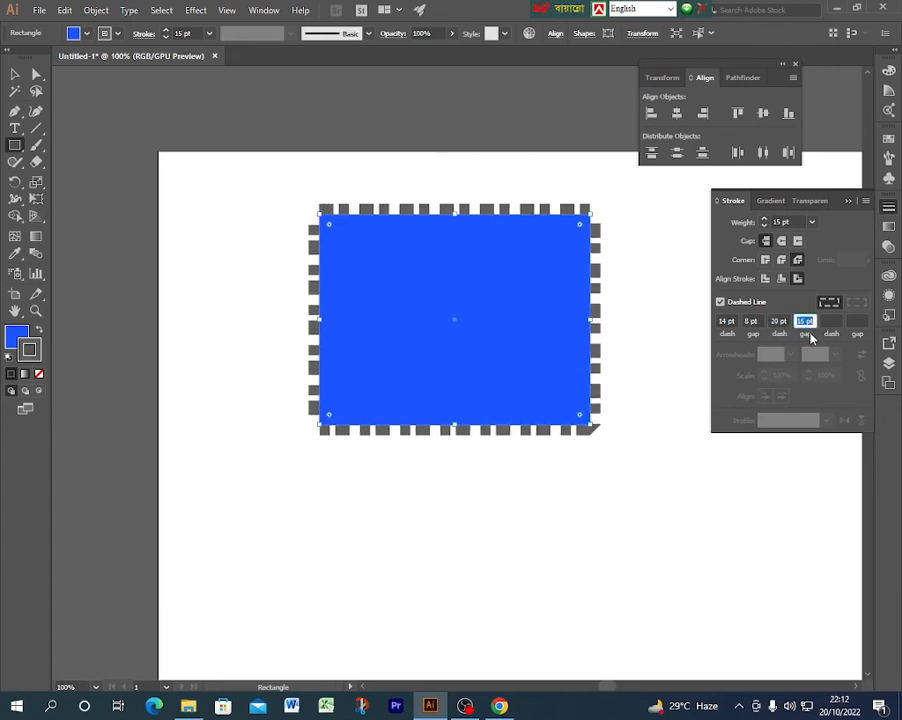
{"action": "key", "text": "Down"}
{"action": "key", "text": "Down"}
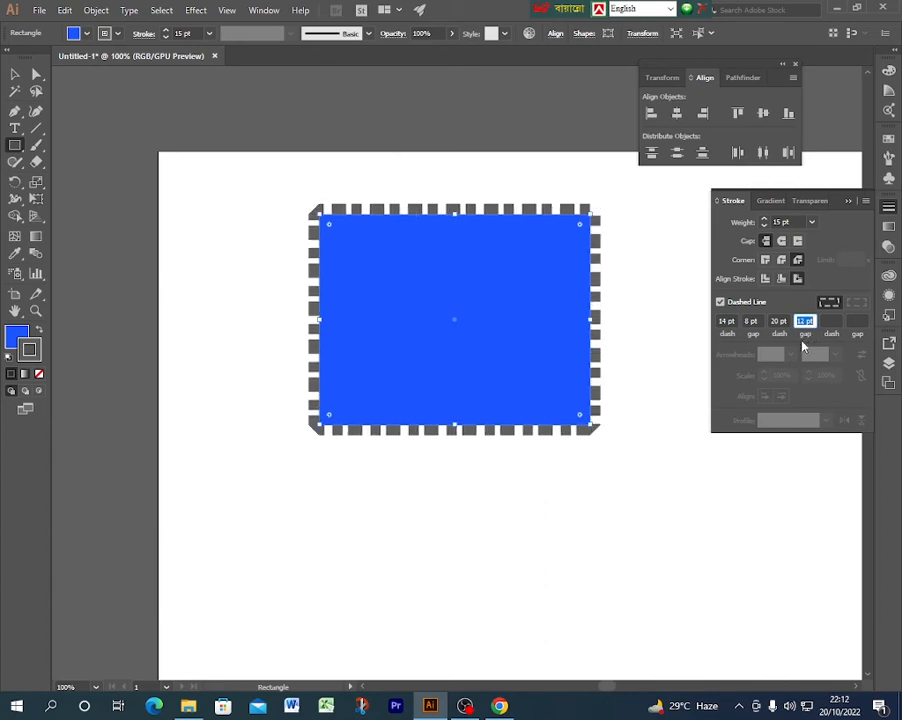
{"action": "left_click", "coordinate": [766, 279]}
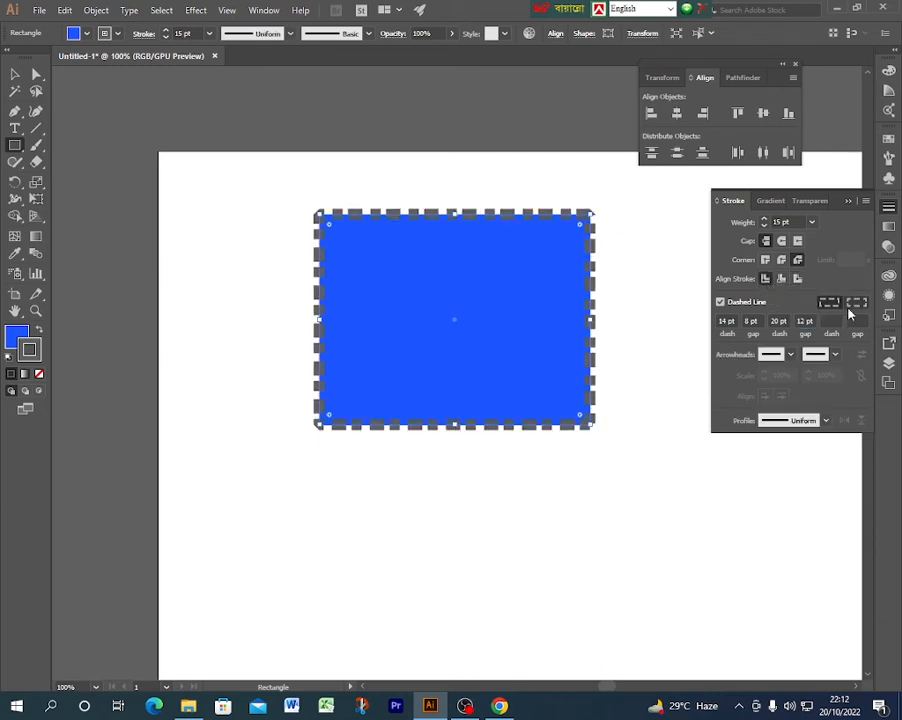